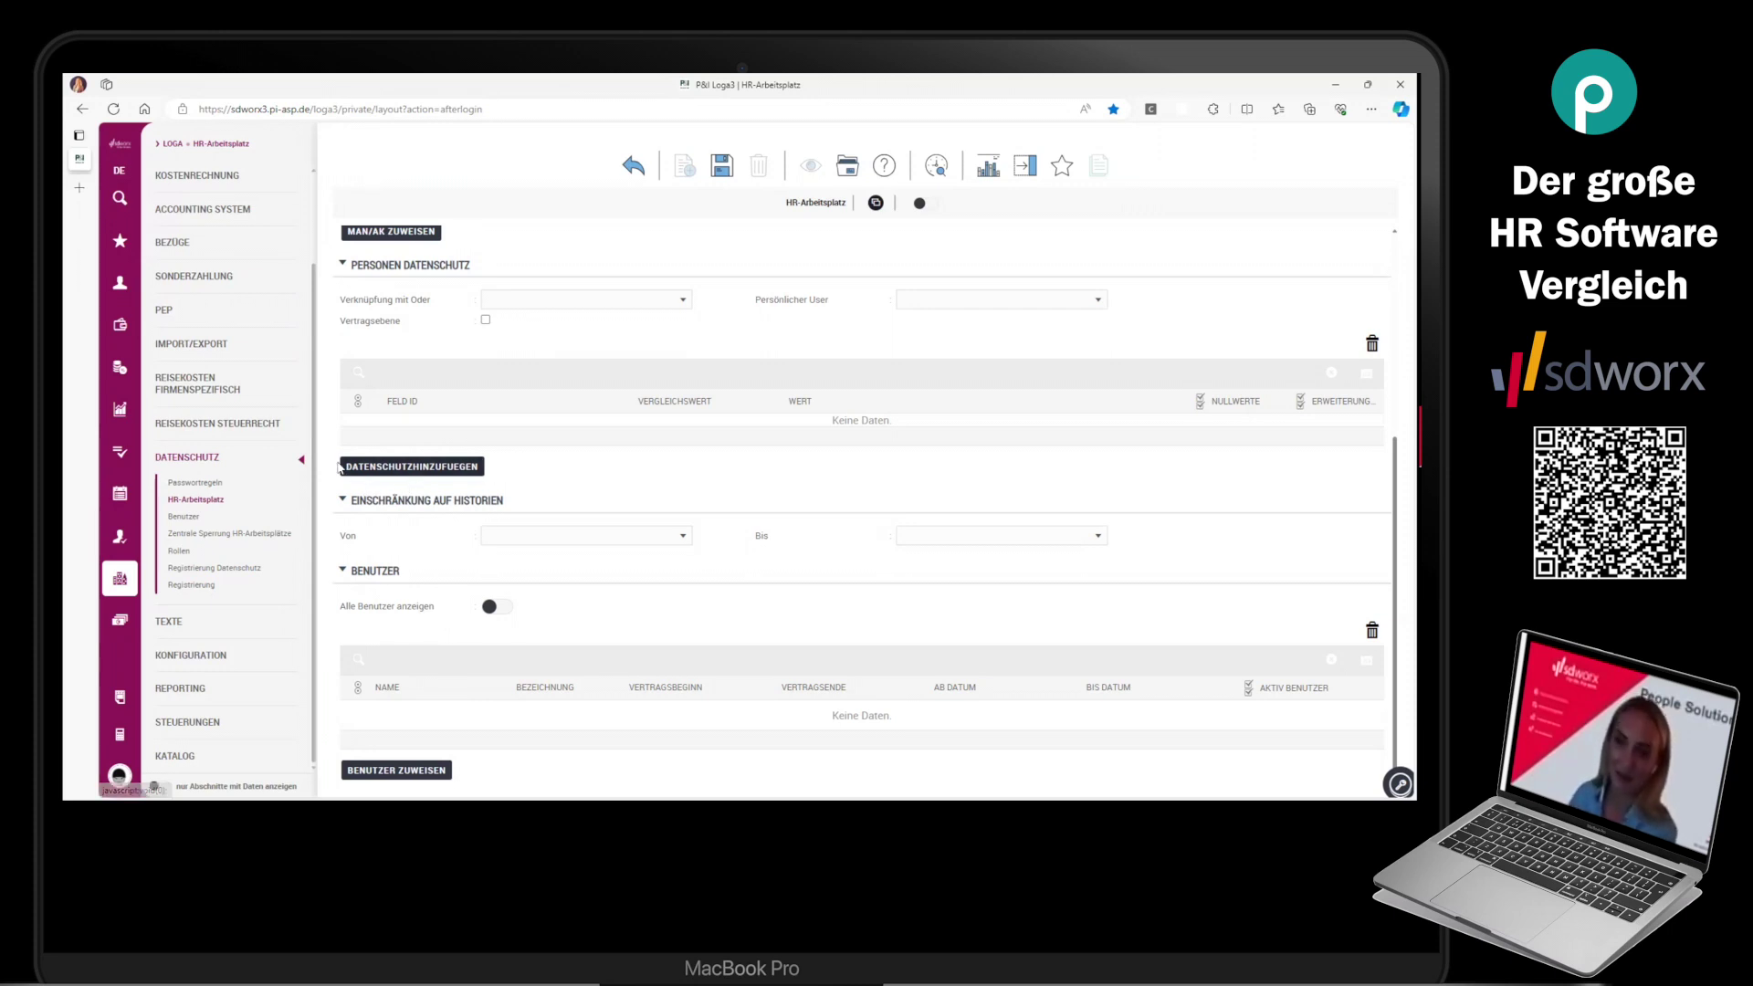
Open the Benutzer page, confirming insertion of the pending data, and search for a person by first name.
left_click(190, 519)
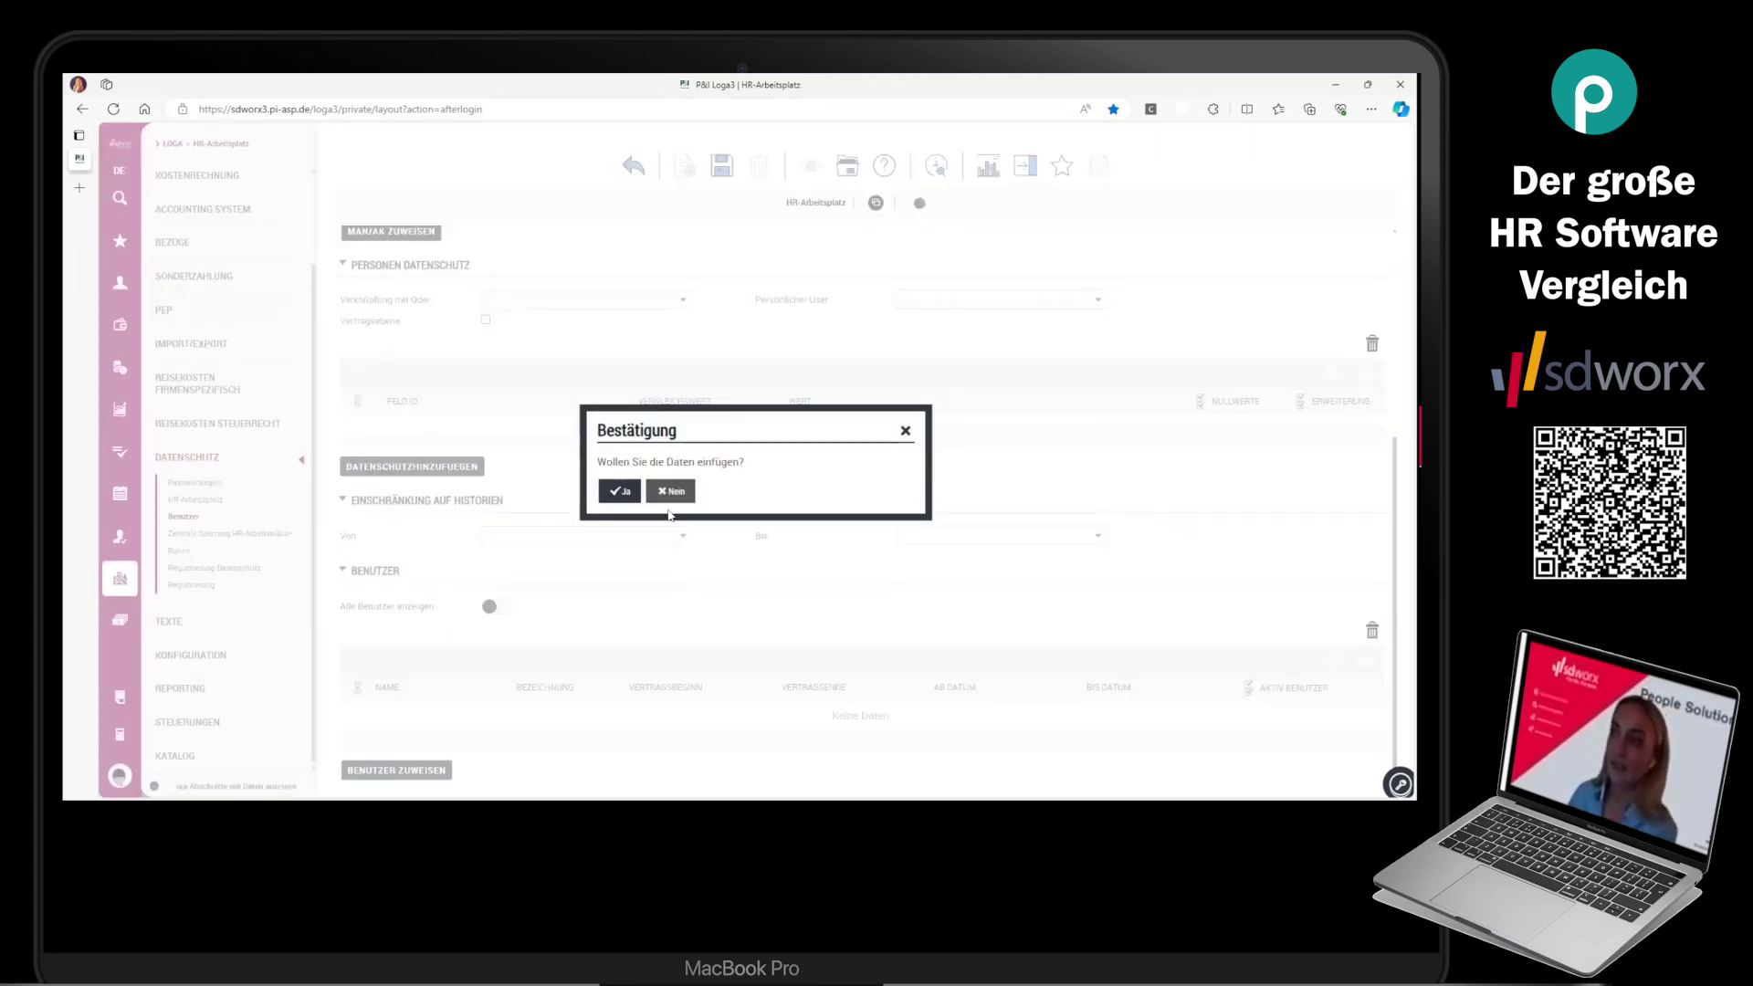
left_click(619, 491)
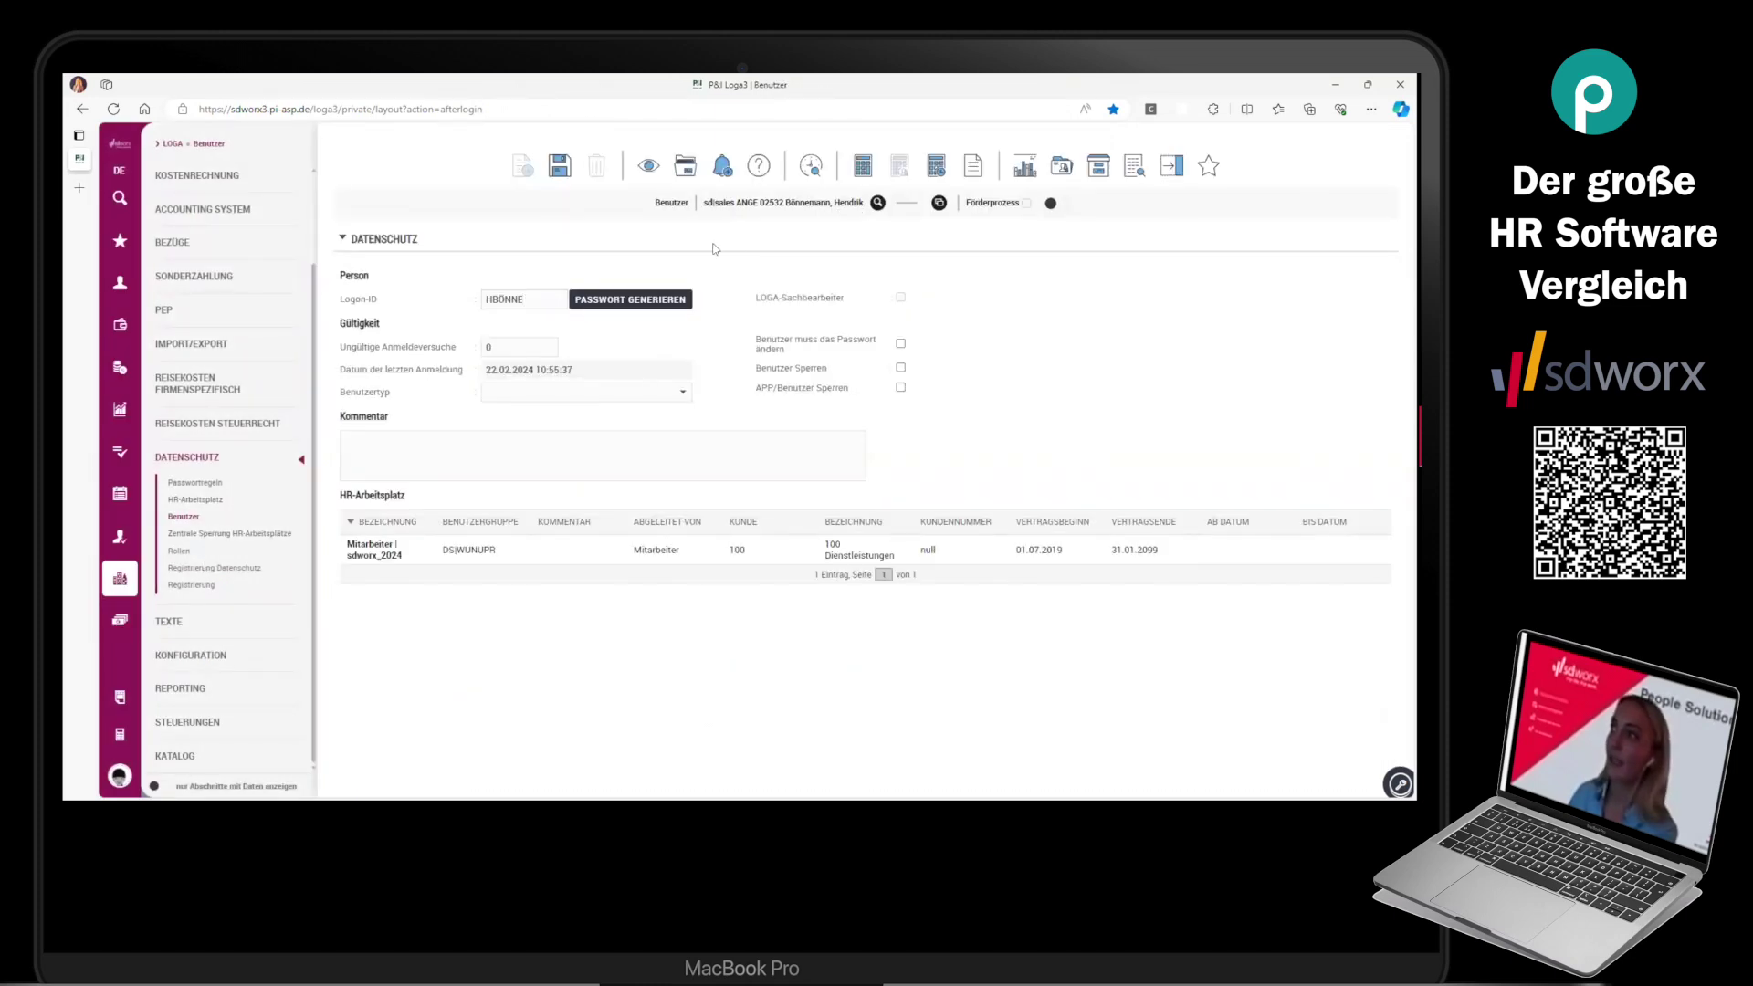
left_click(821, 202)
left_click(1179, 208)
left_click(877, 202)
type("björ")
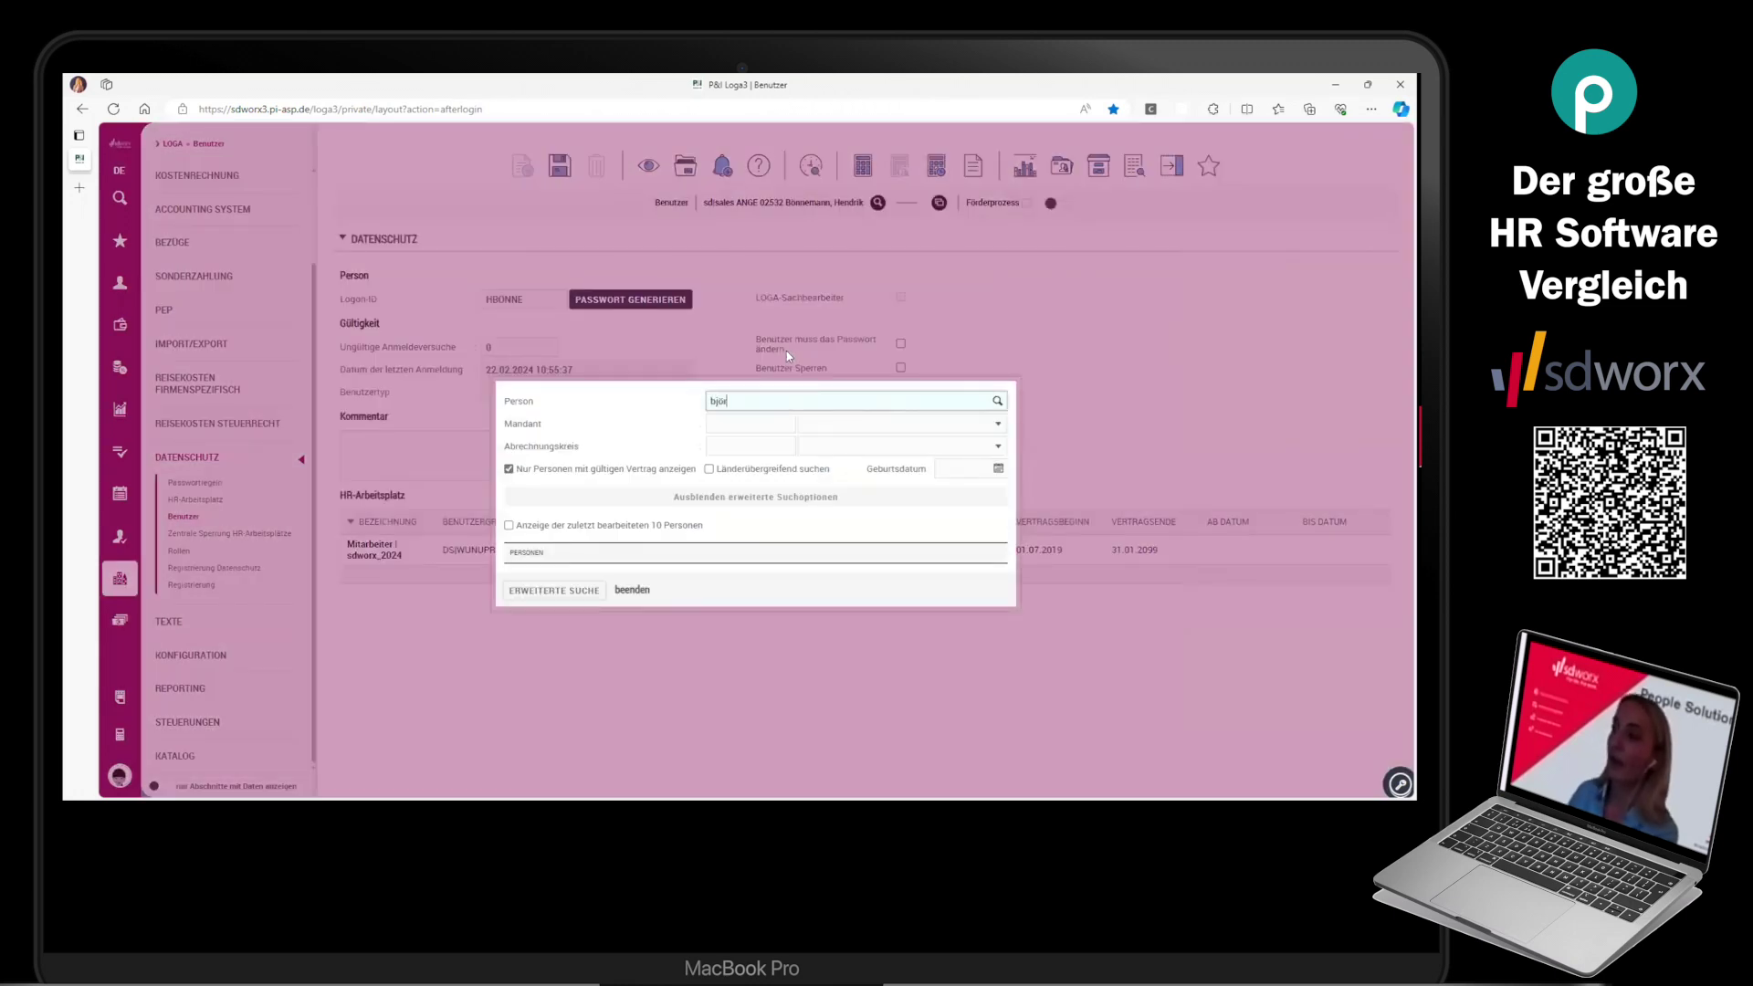
left_click(581, 473)
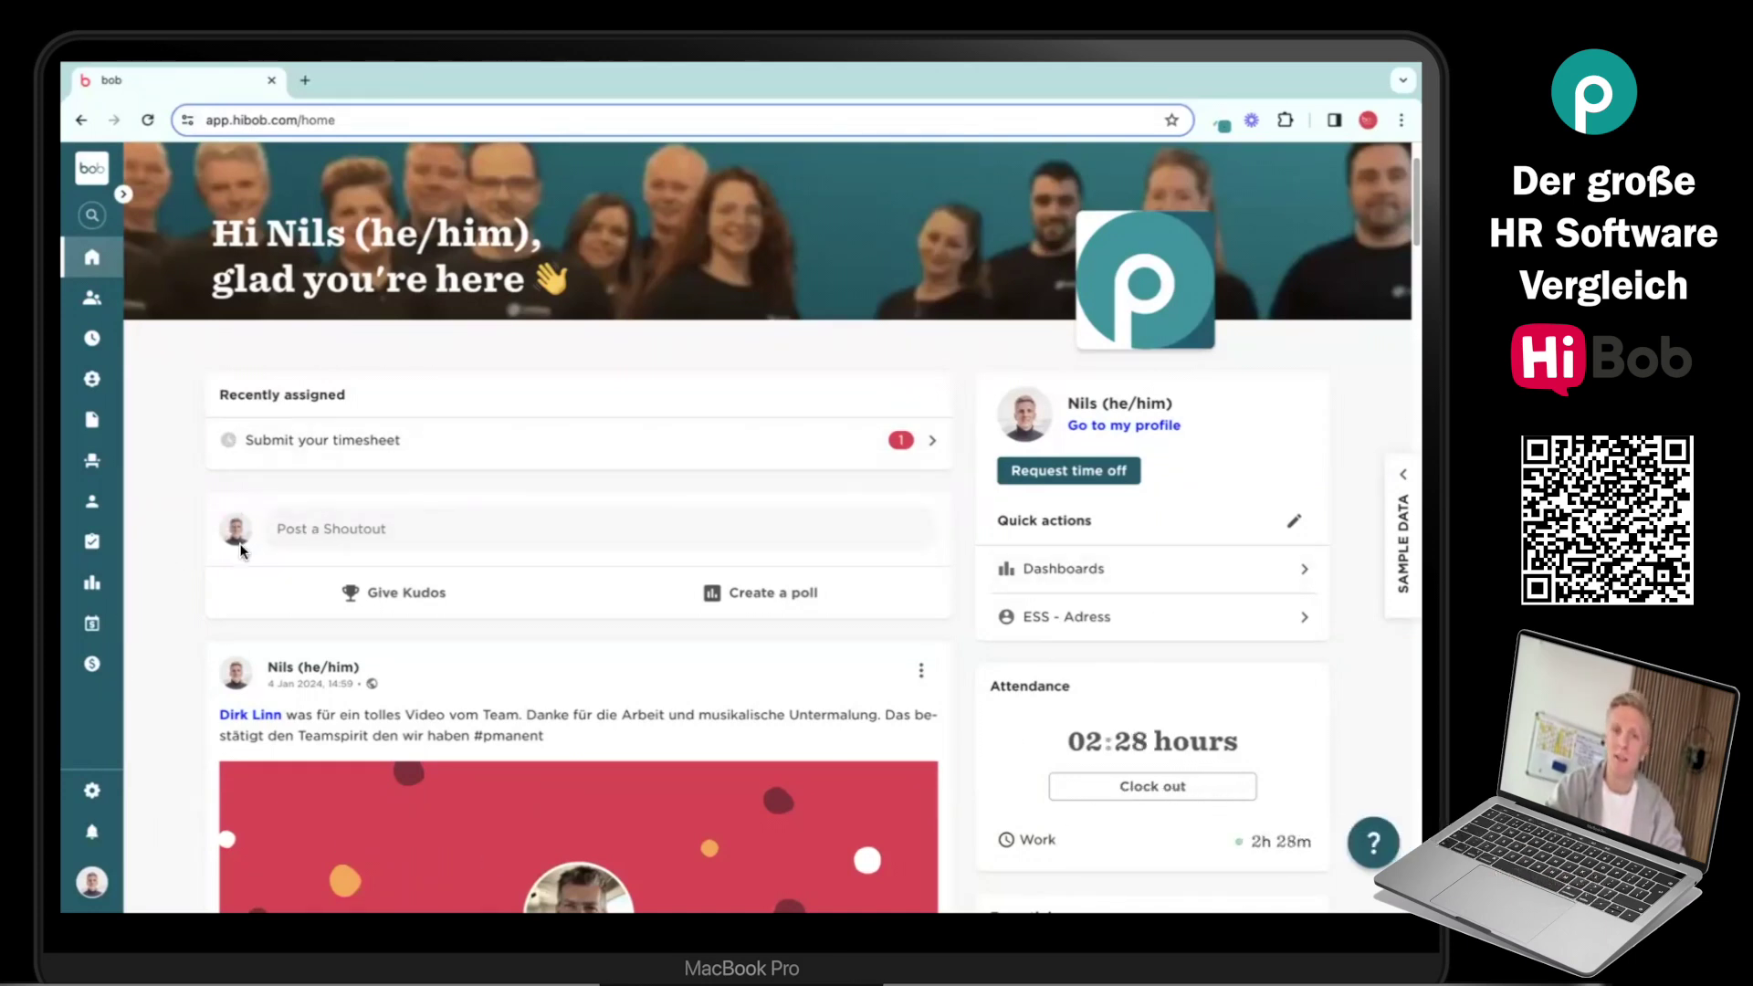
Switch to HiBob and change the interface language to Deutsch (Deutschland).
left_click(100, 883)
mouse_move(244, 841)
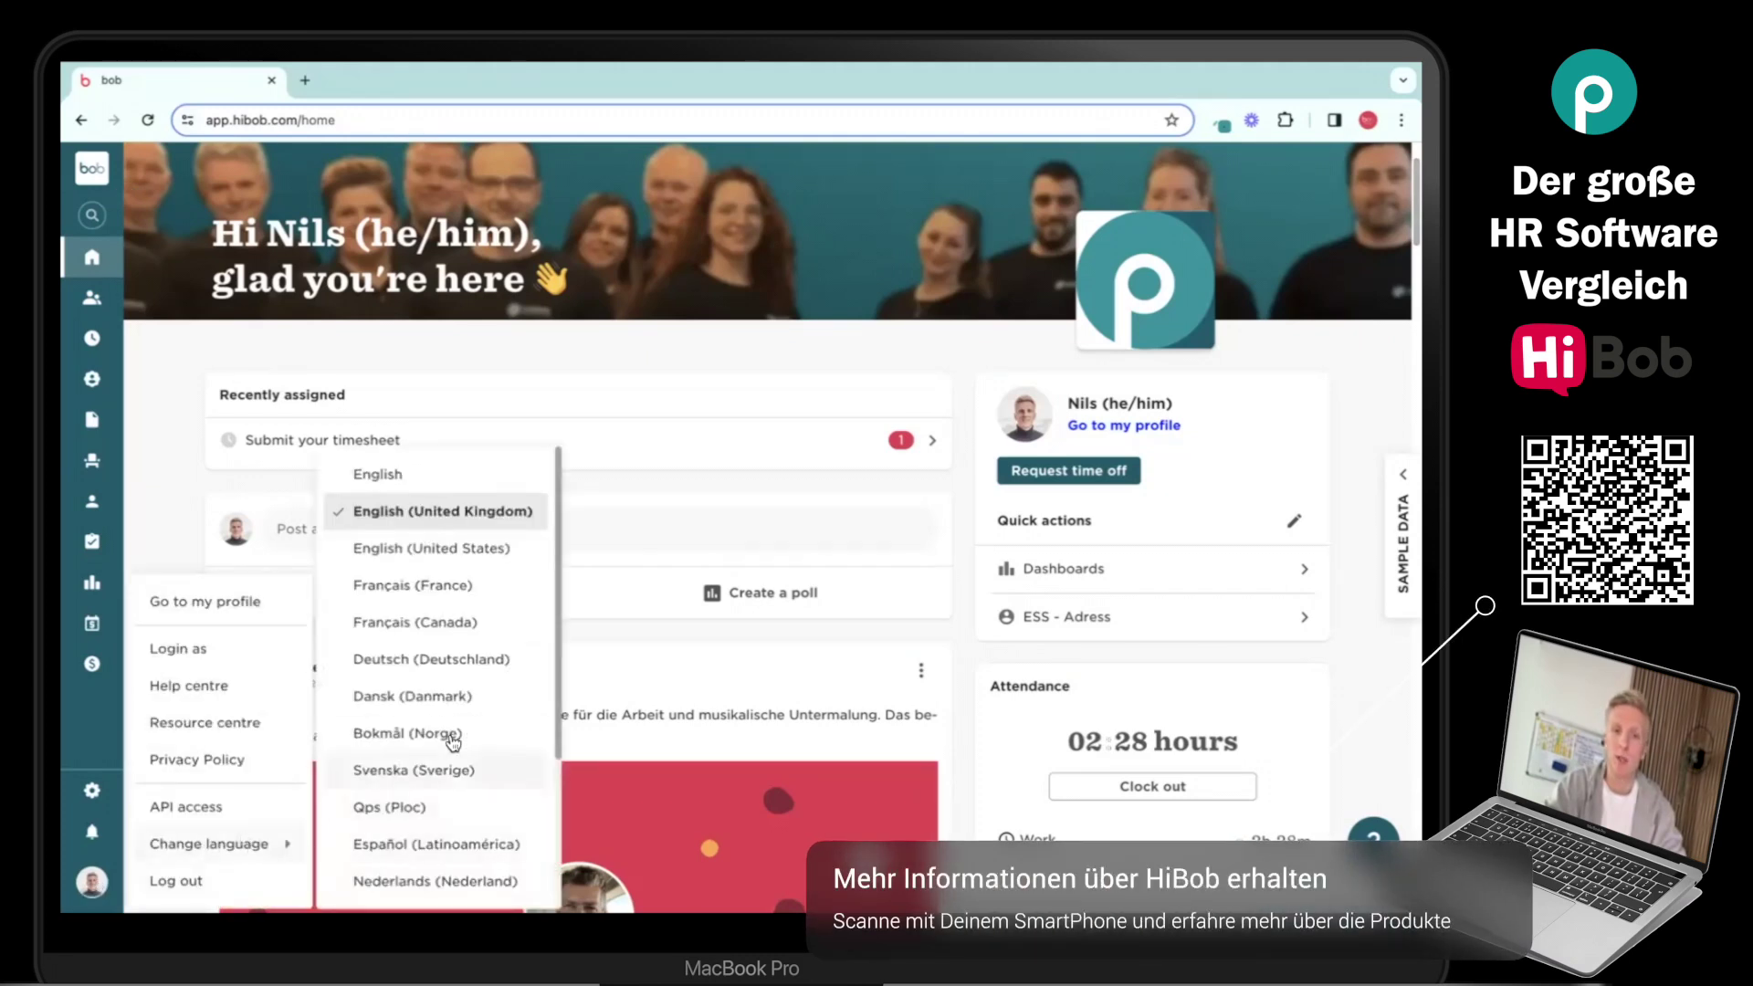
left_click(475, 653)
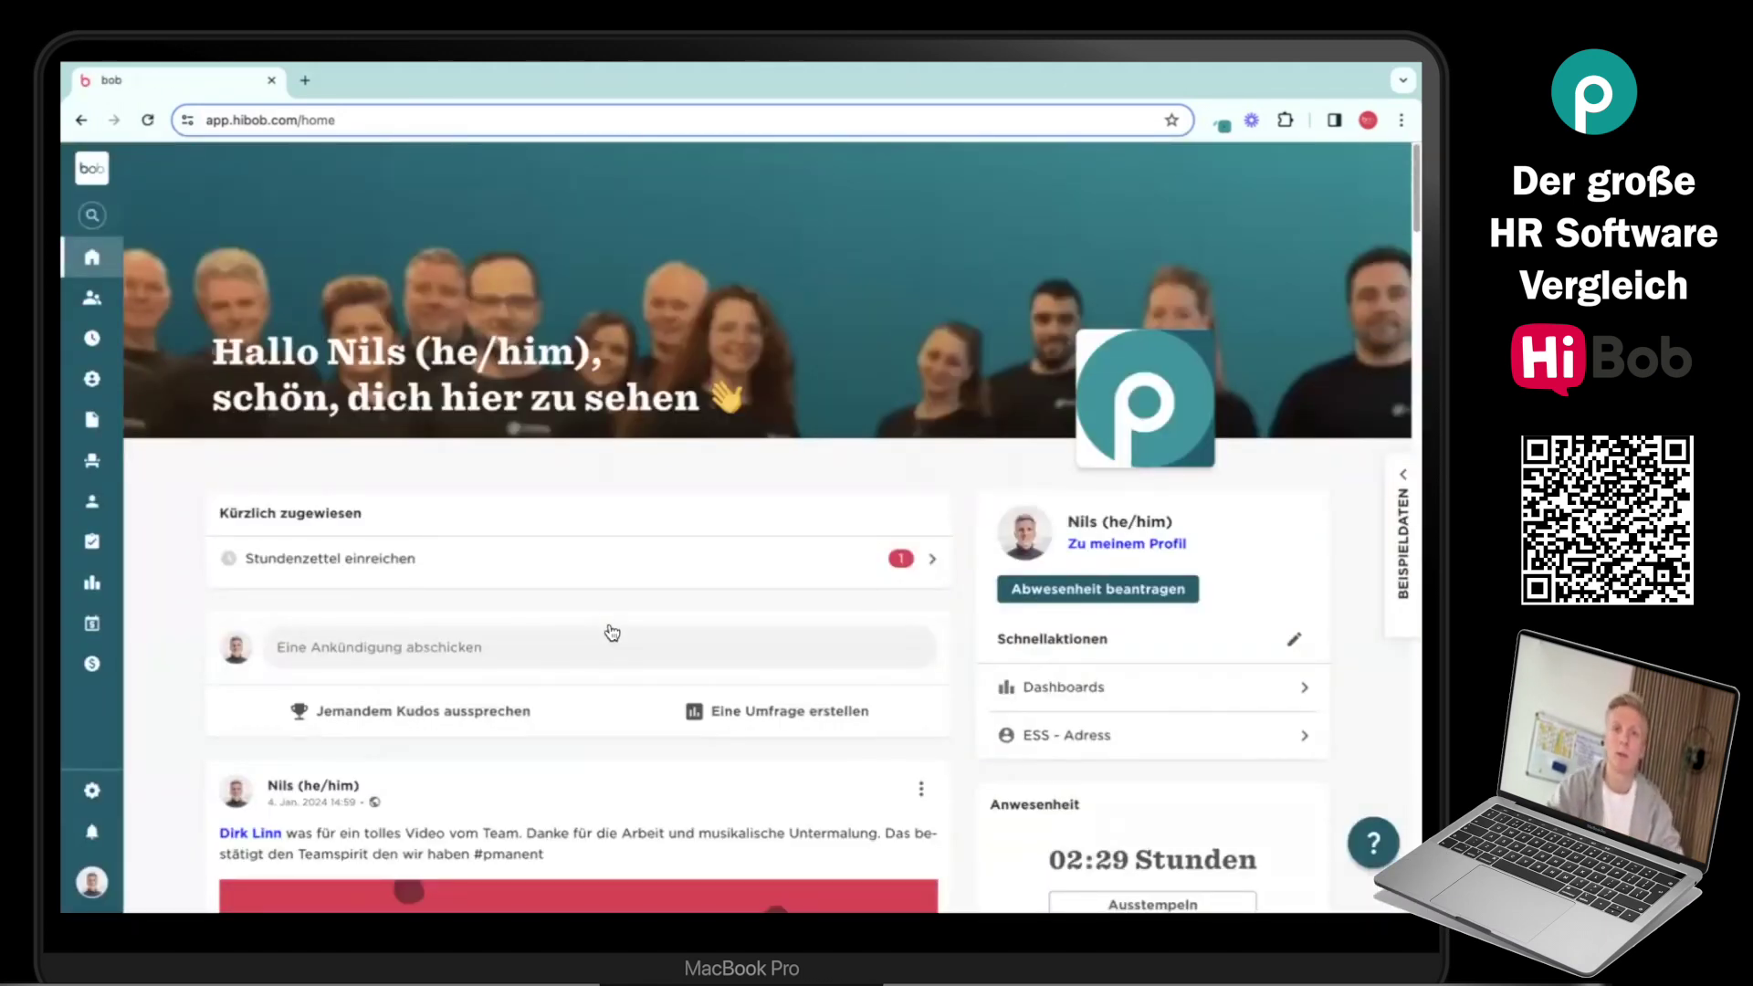
Open the Berechtigungsgruppen overview within the Konto section of the company settings.
scroll(918, 671, "down", 2)
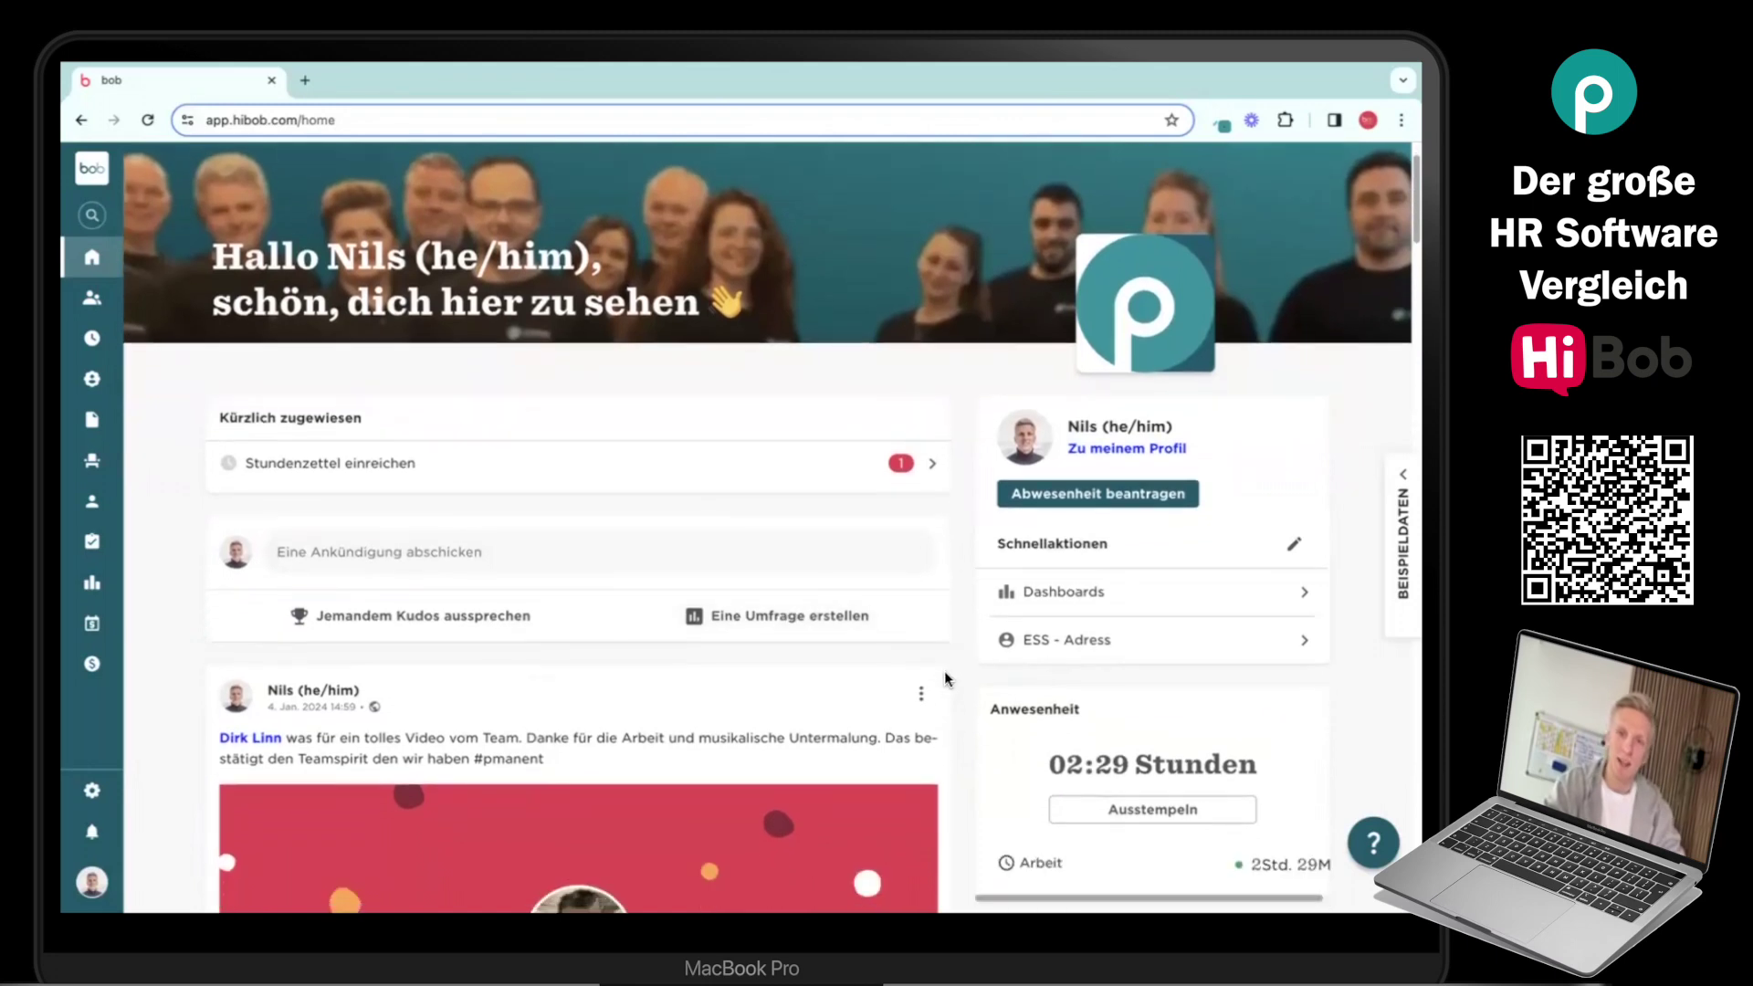
scroll(945, 673, "down", 1)
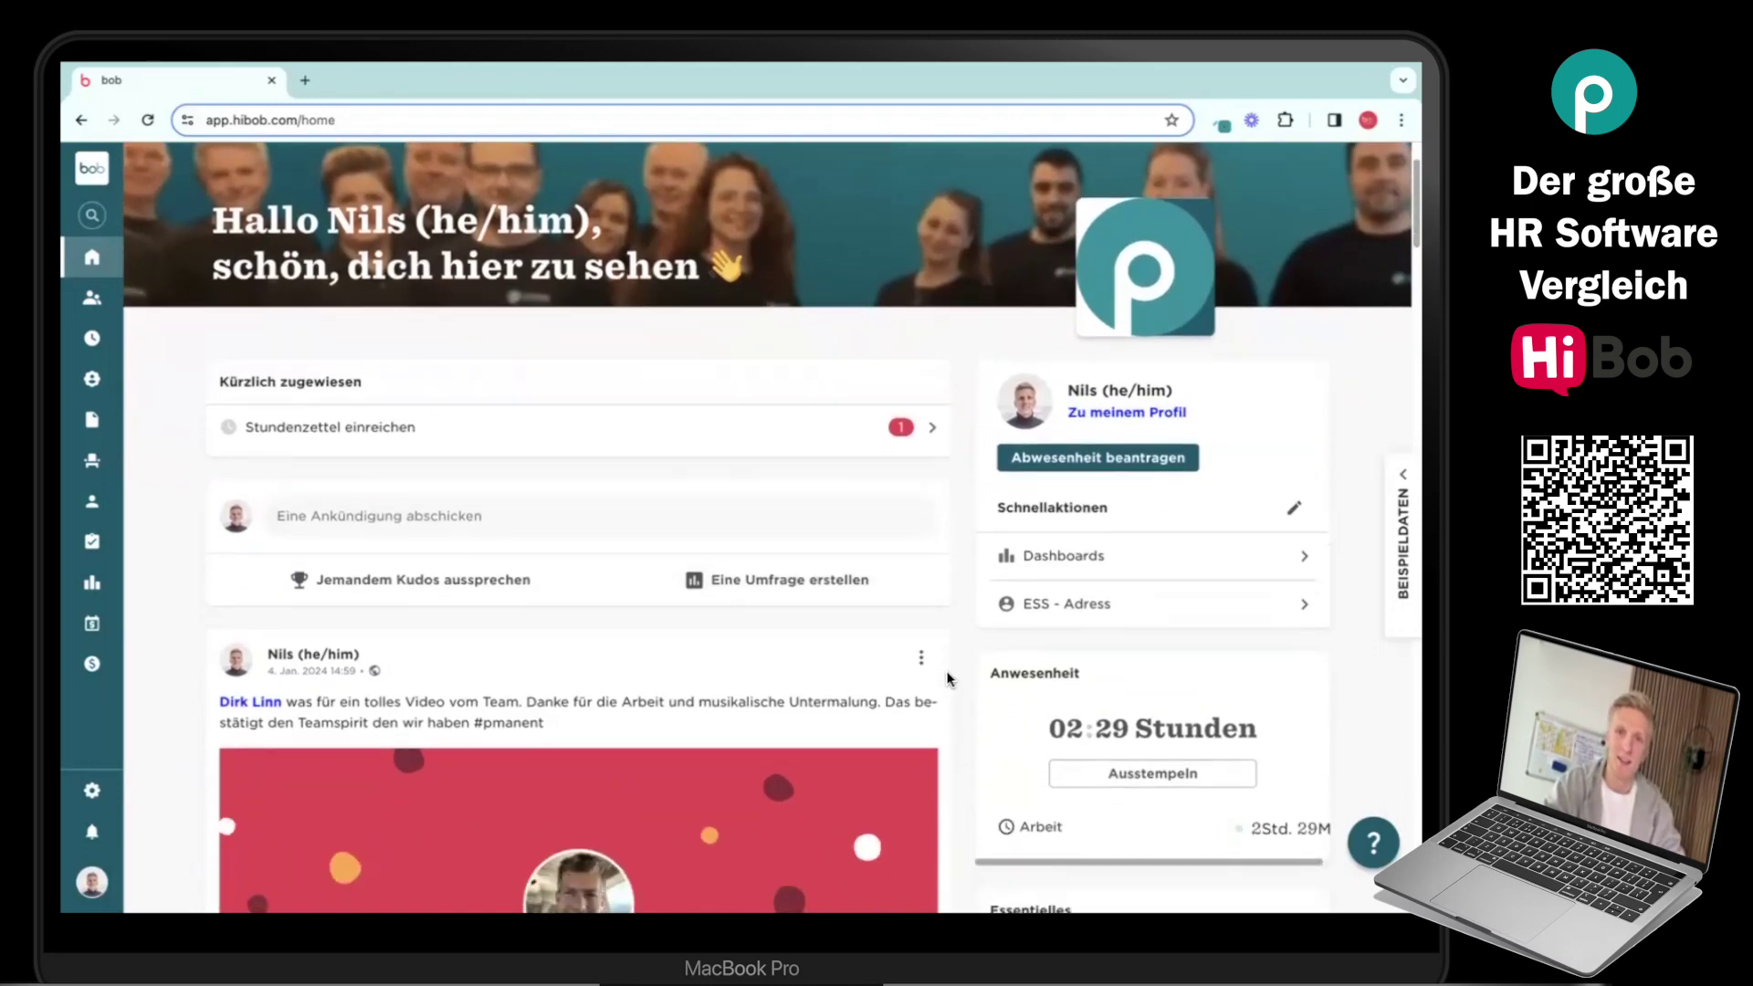
left_click(92, 792)
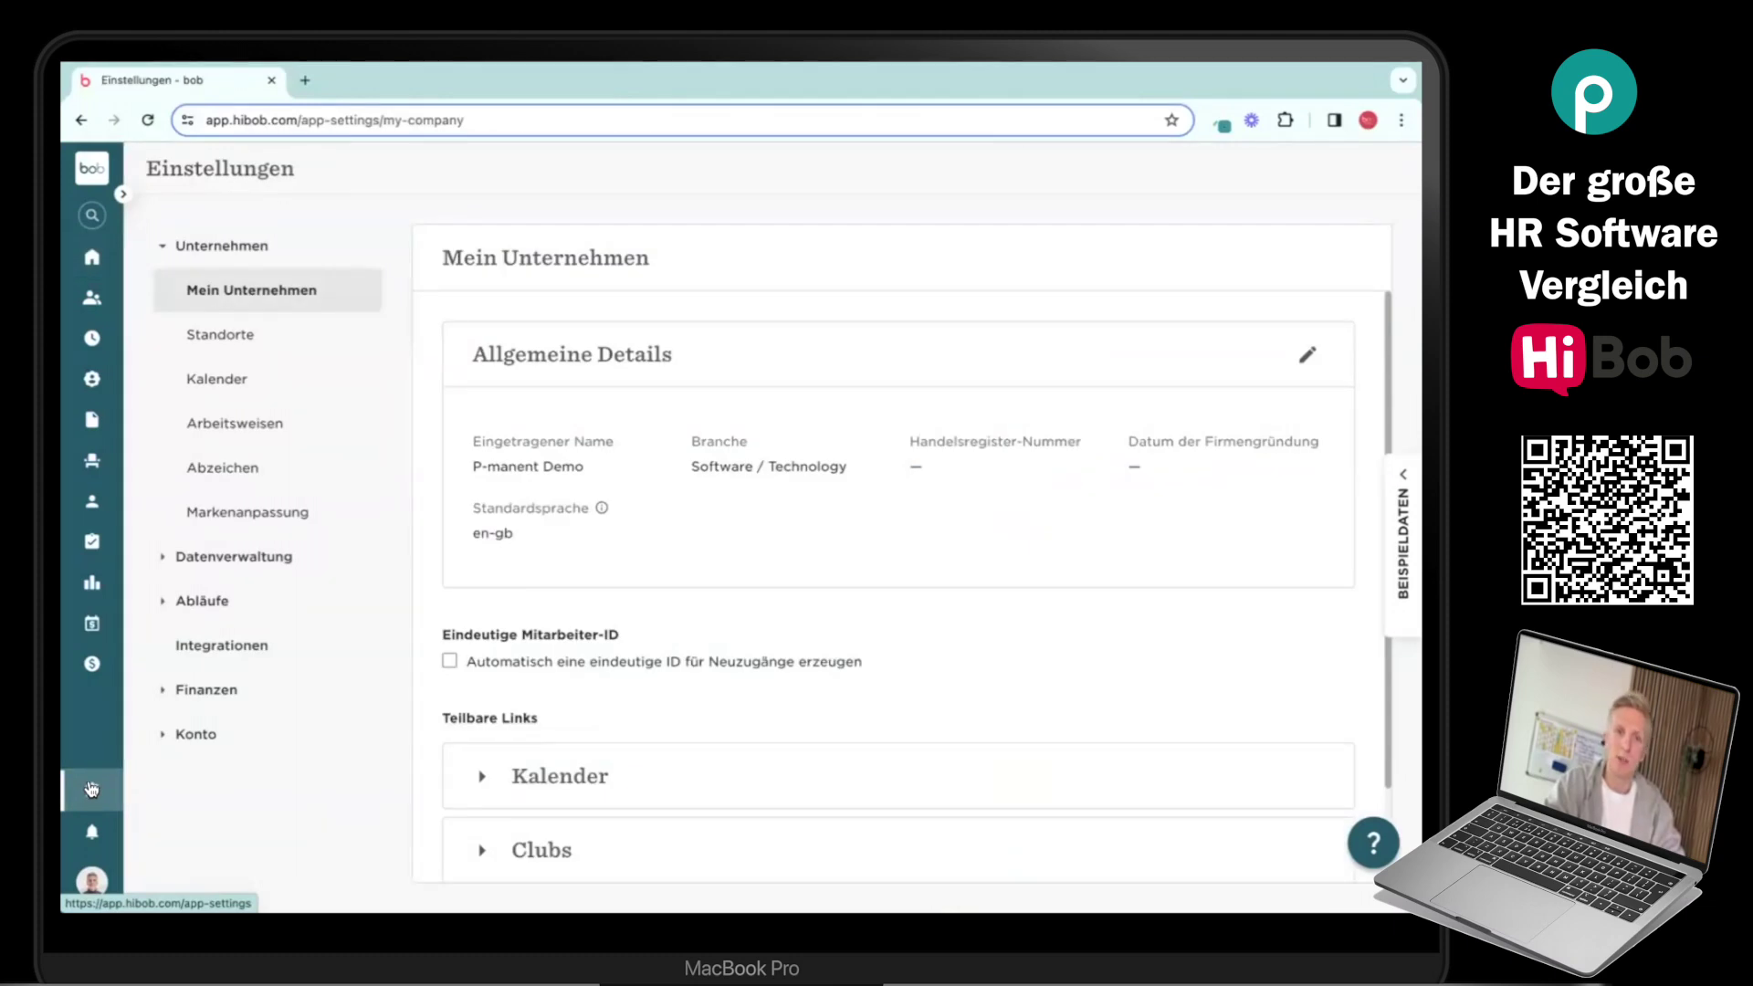
left_click(174, 738)
scroll(301, 730, "down", 1)
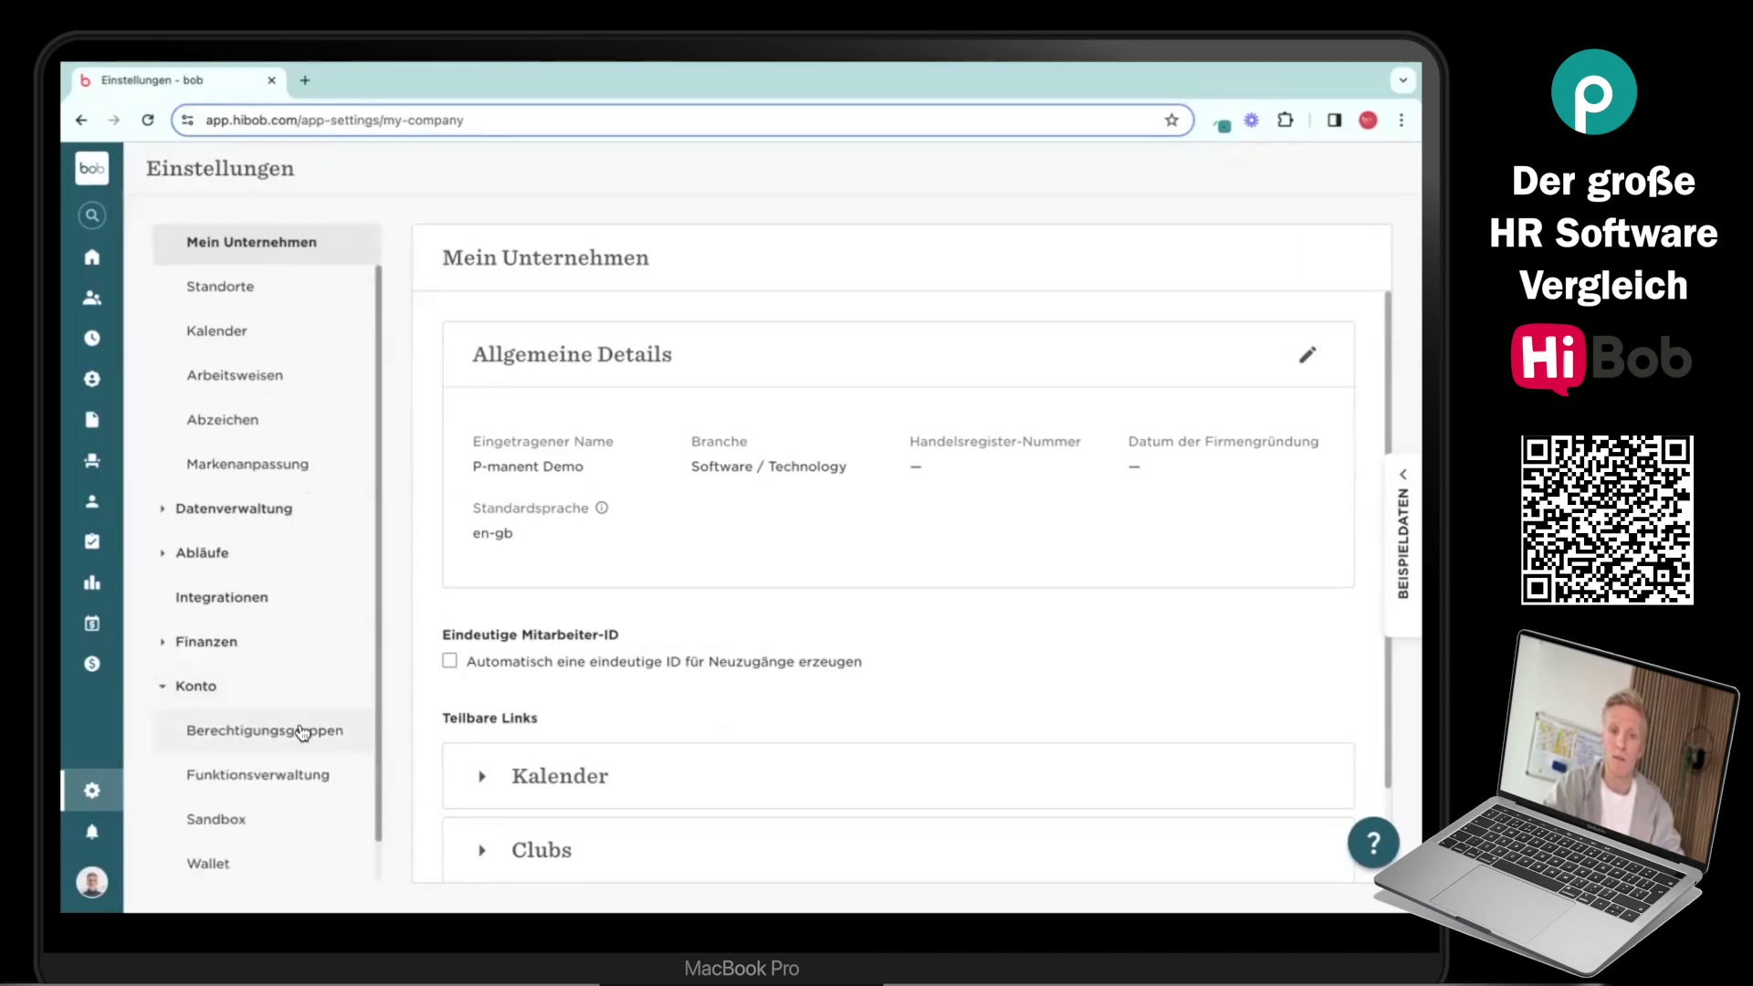
scroll(302, 732, "down", 1)
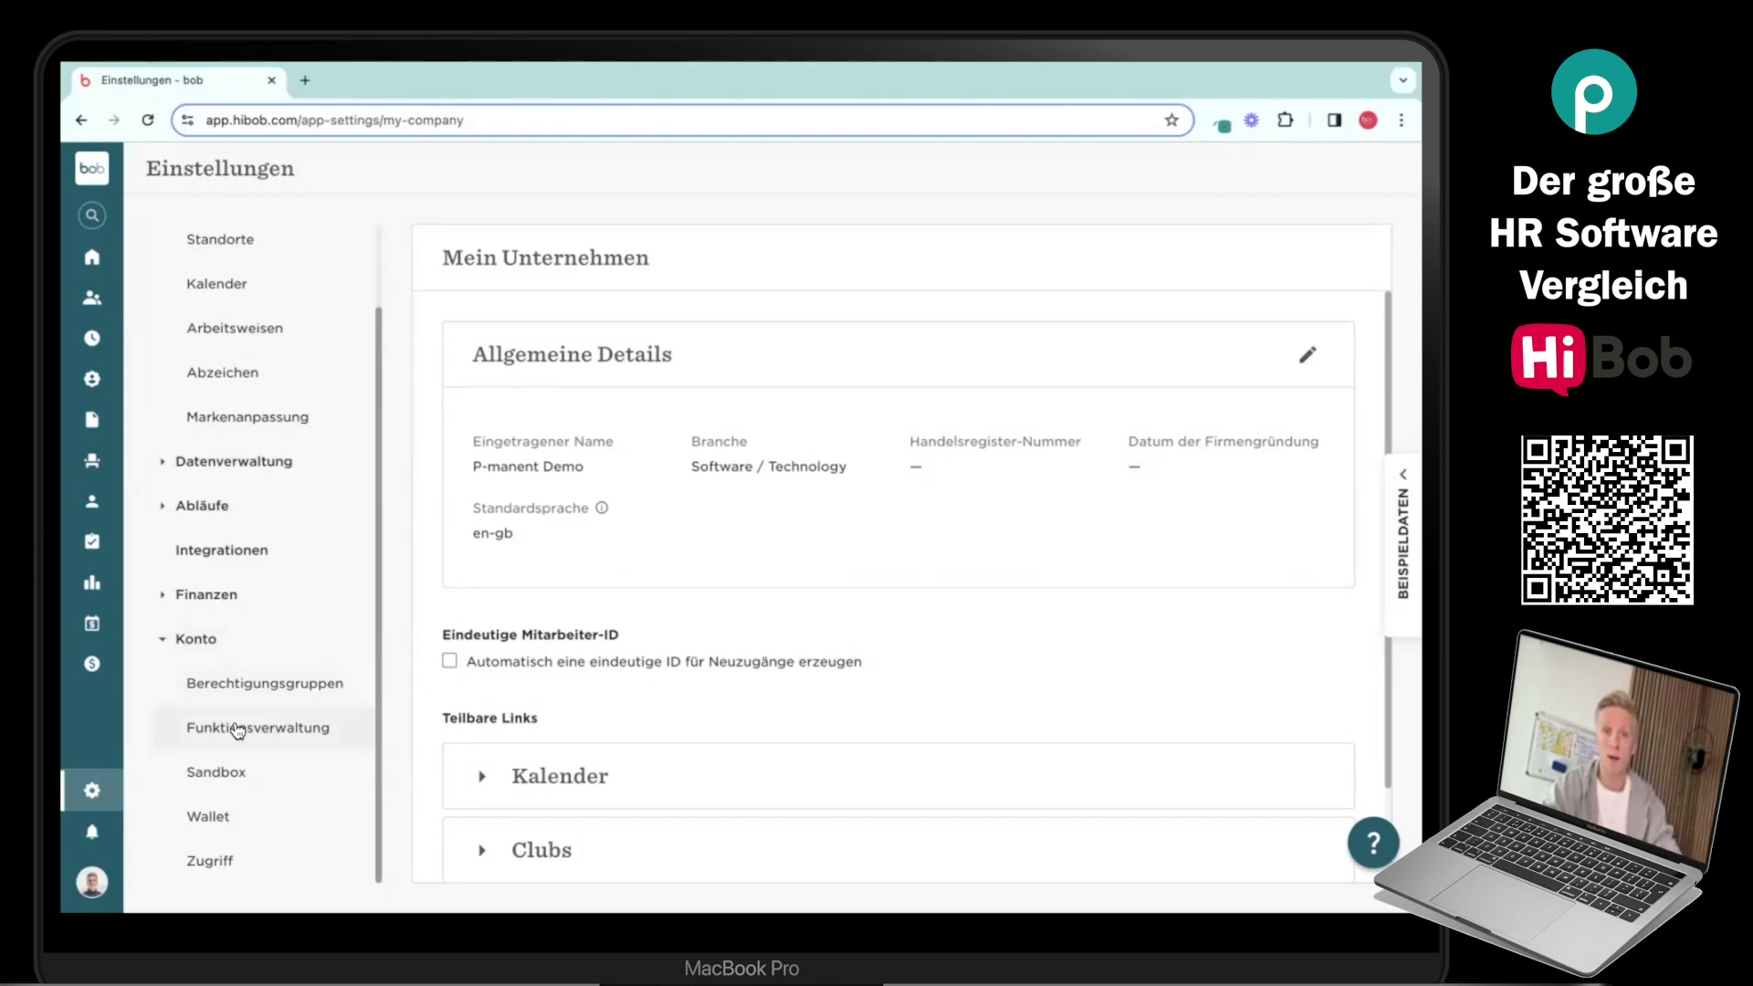
left_click(253, 691)
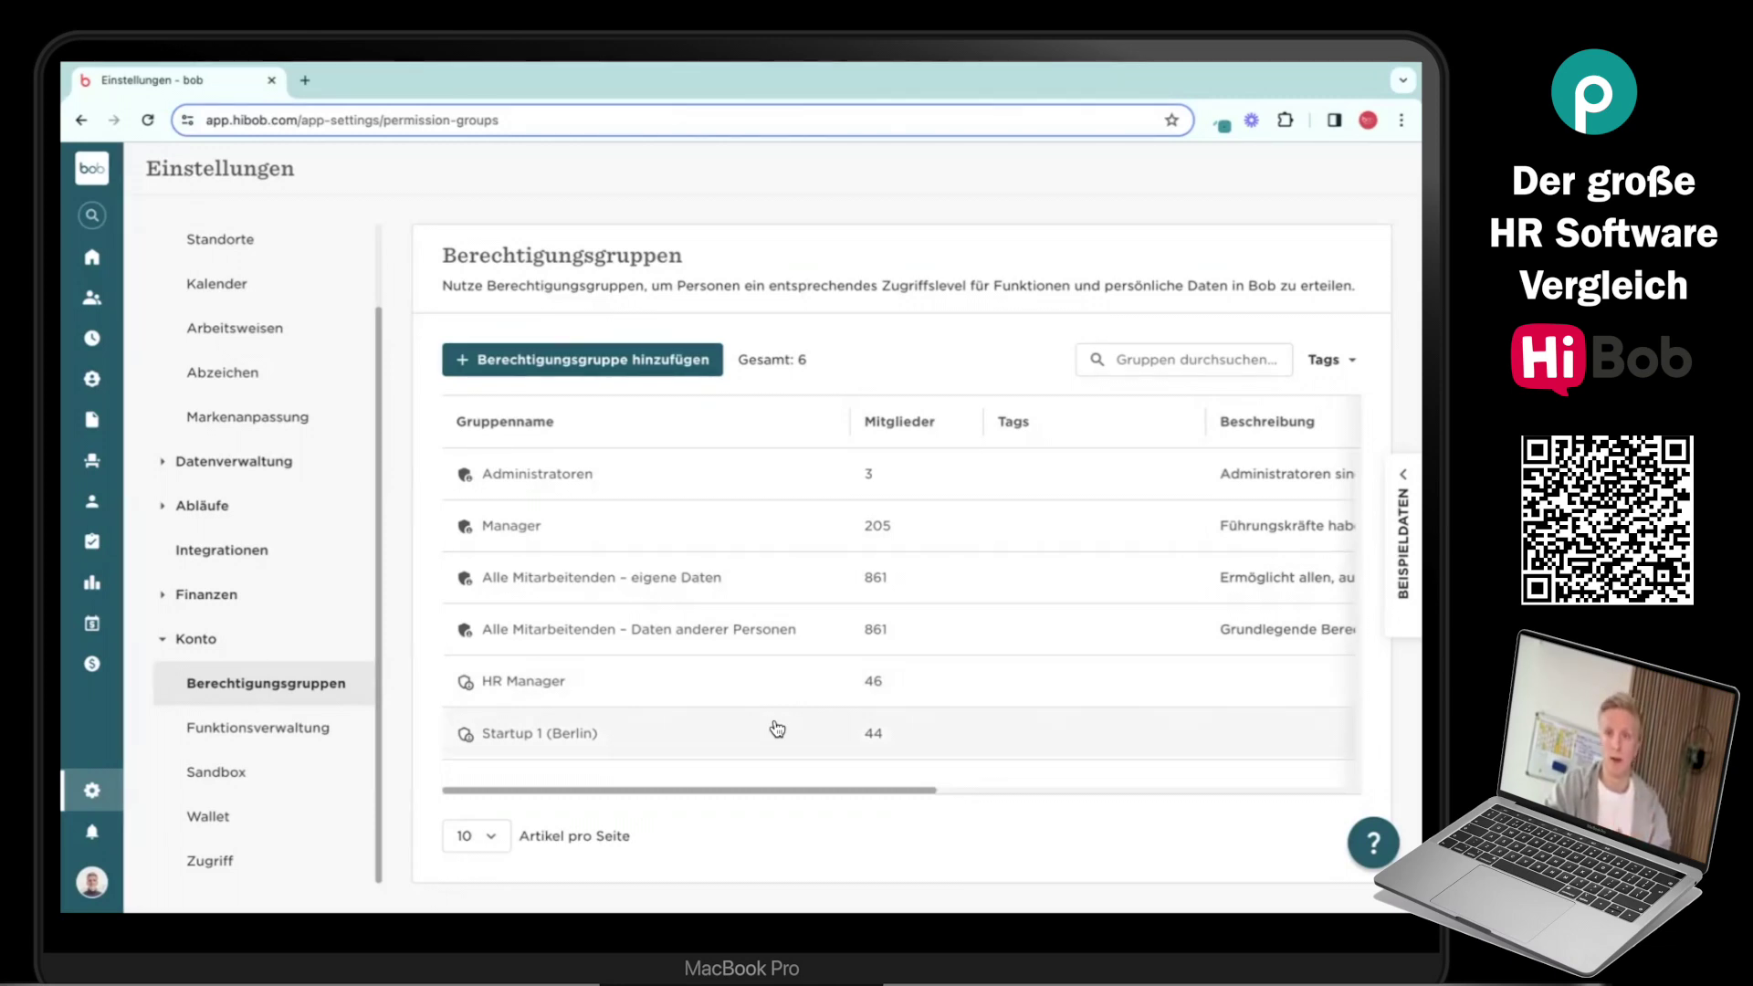
Open the Administratoren permission group and examine its available group actions.
left_click(708, 473)
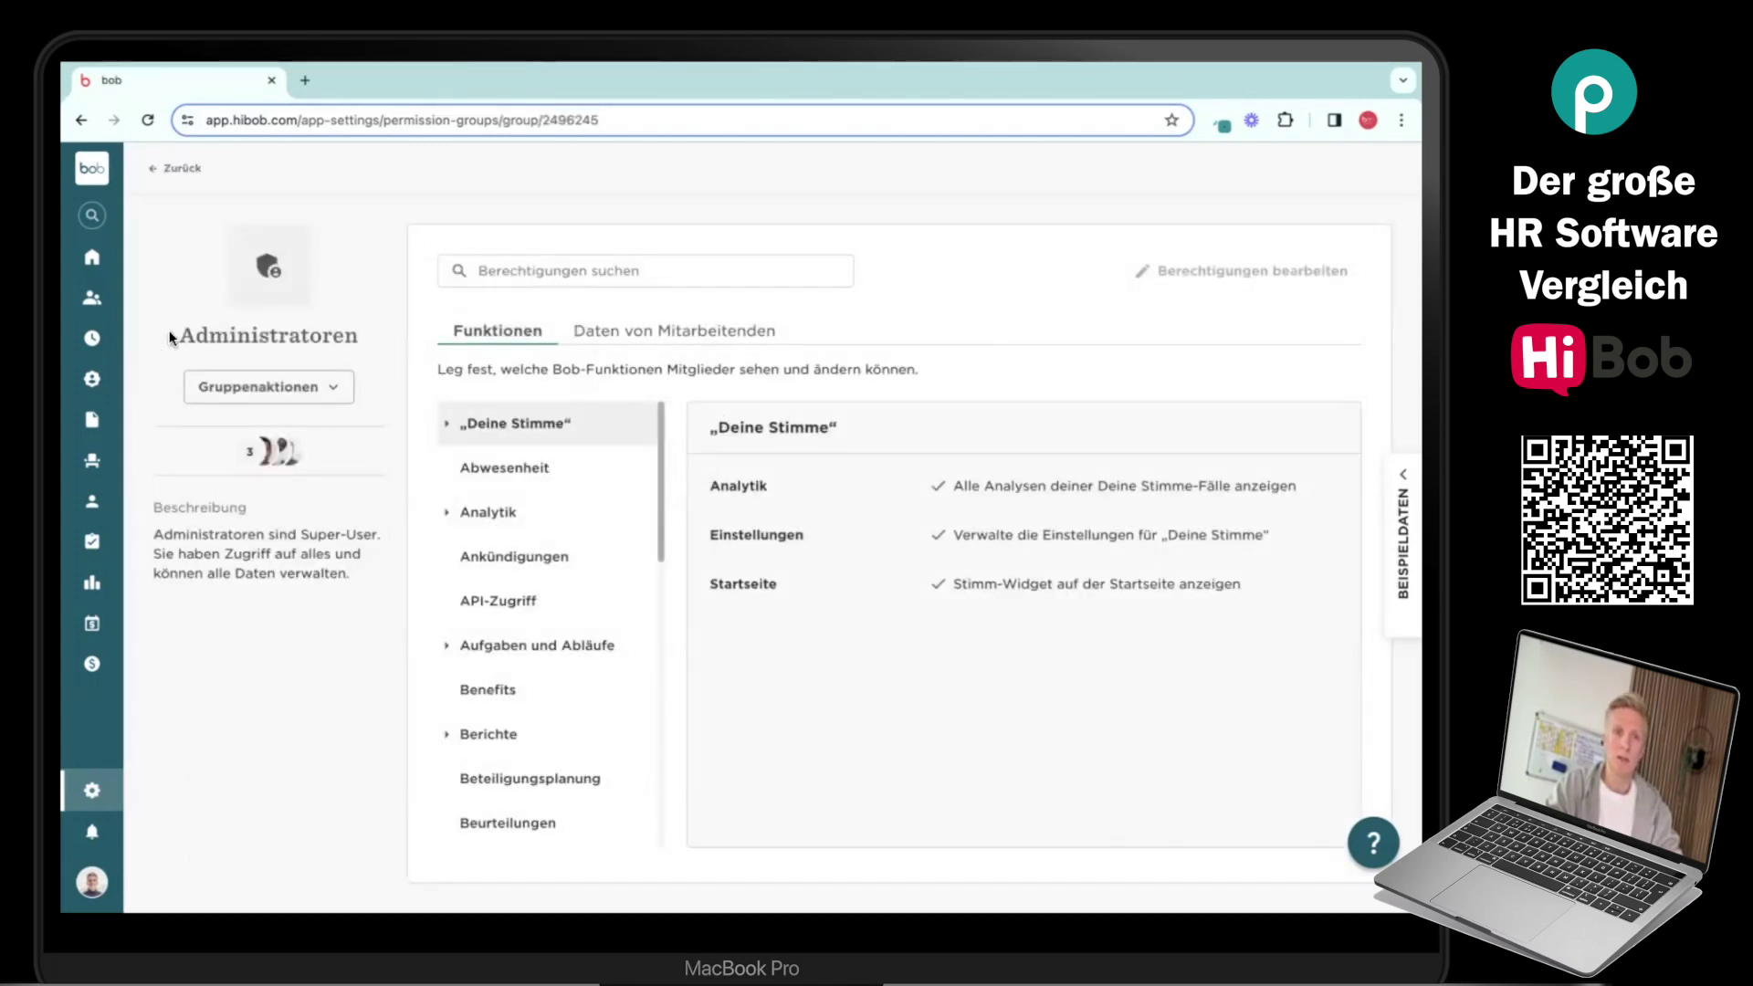
left_click(308, 388)
left_click(281, 577)
mouse_move(284, 463)
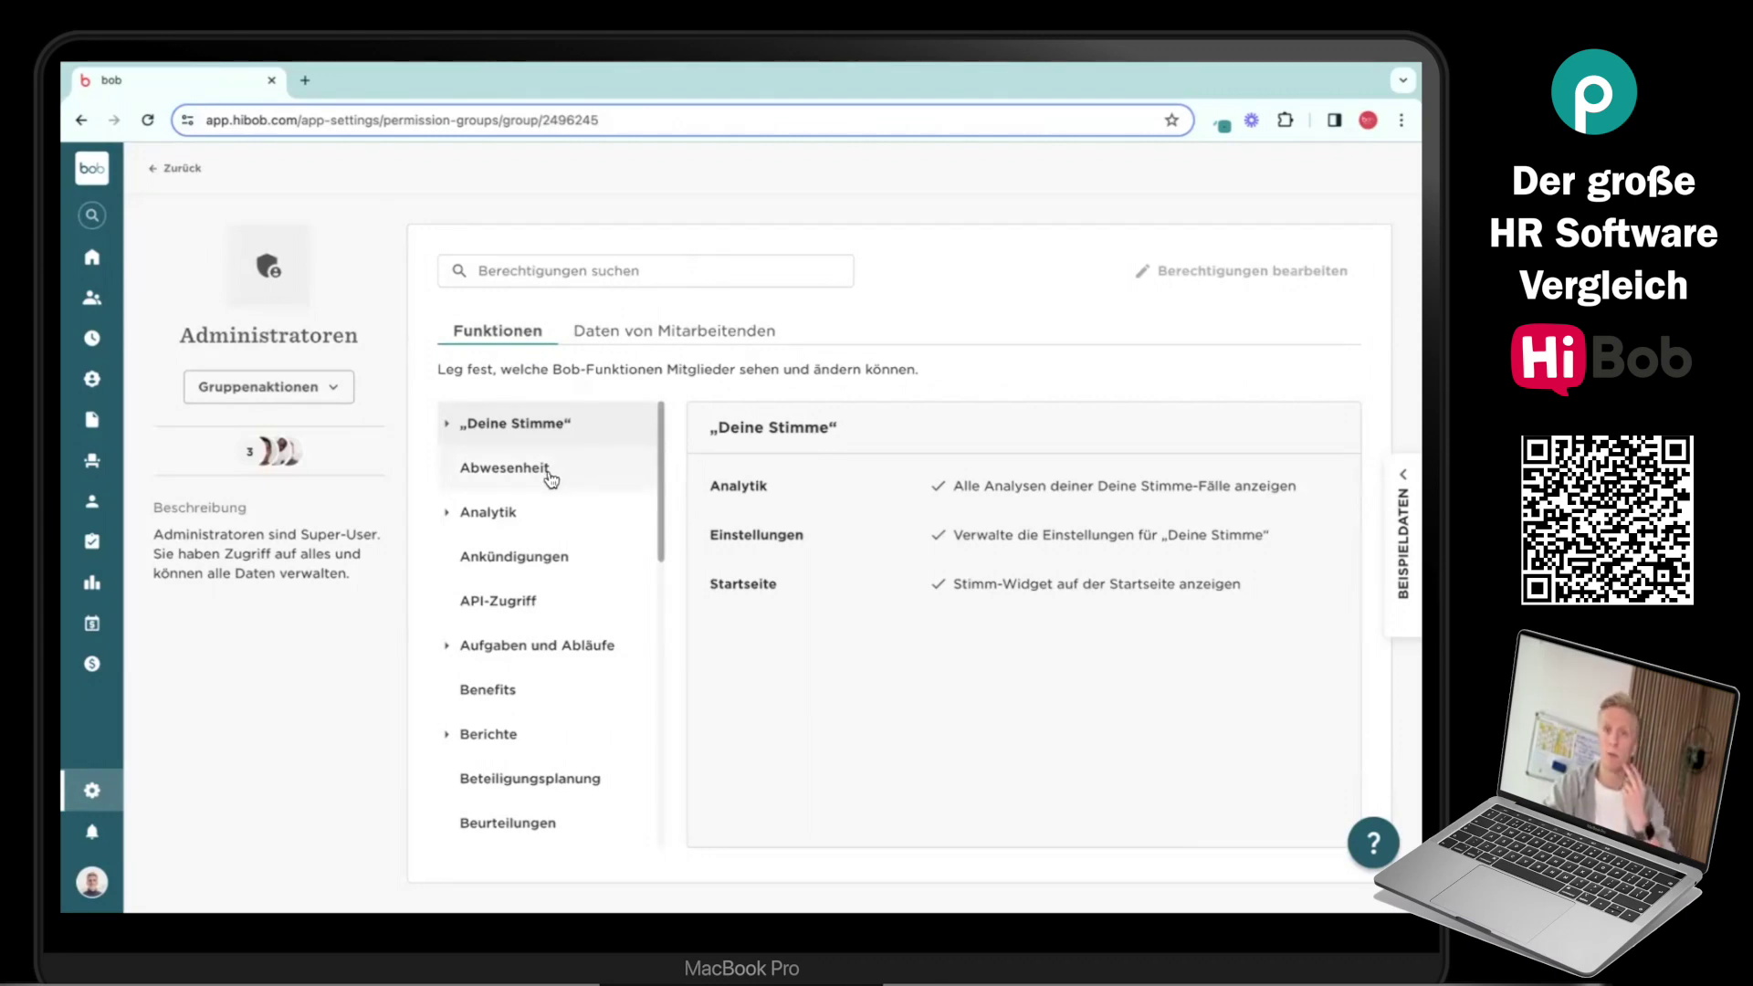
Review the administrators' Analytik function permissions and their Abwesenheit permissions for employee data.
scroll(578, 456, "down", 2)
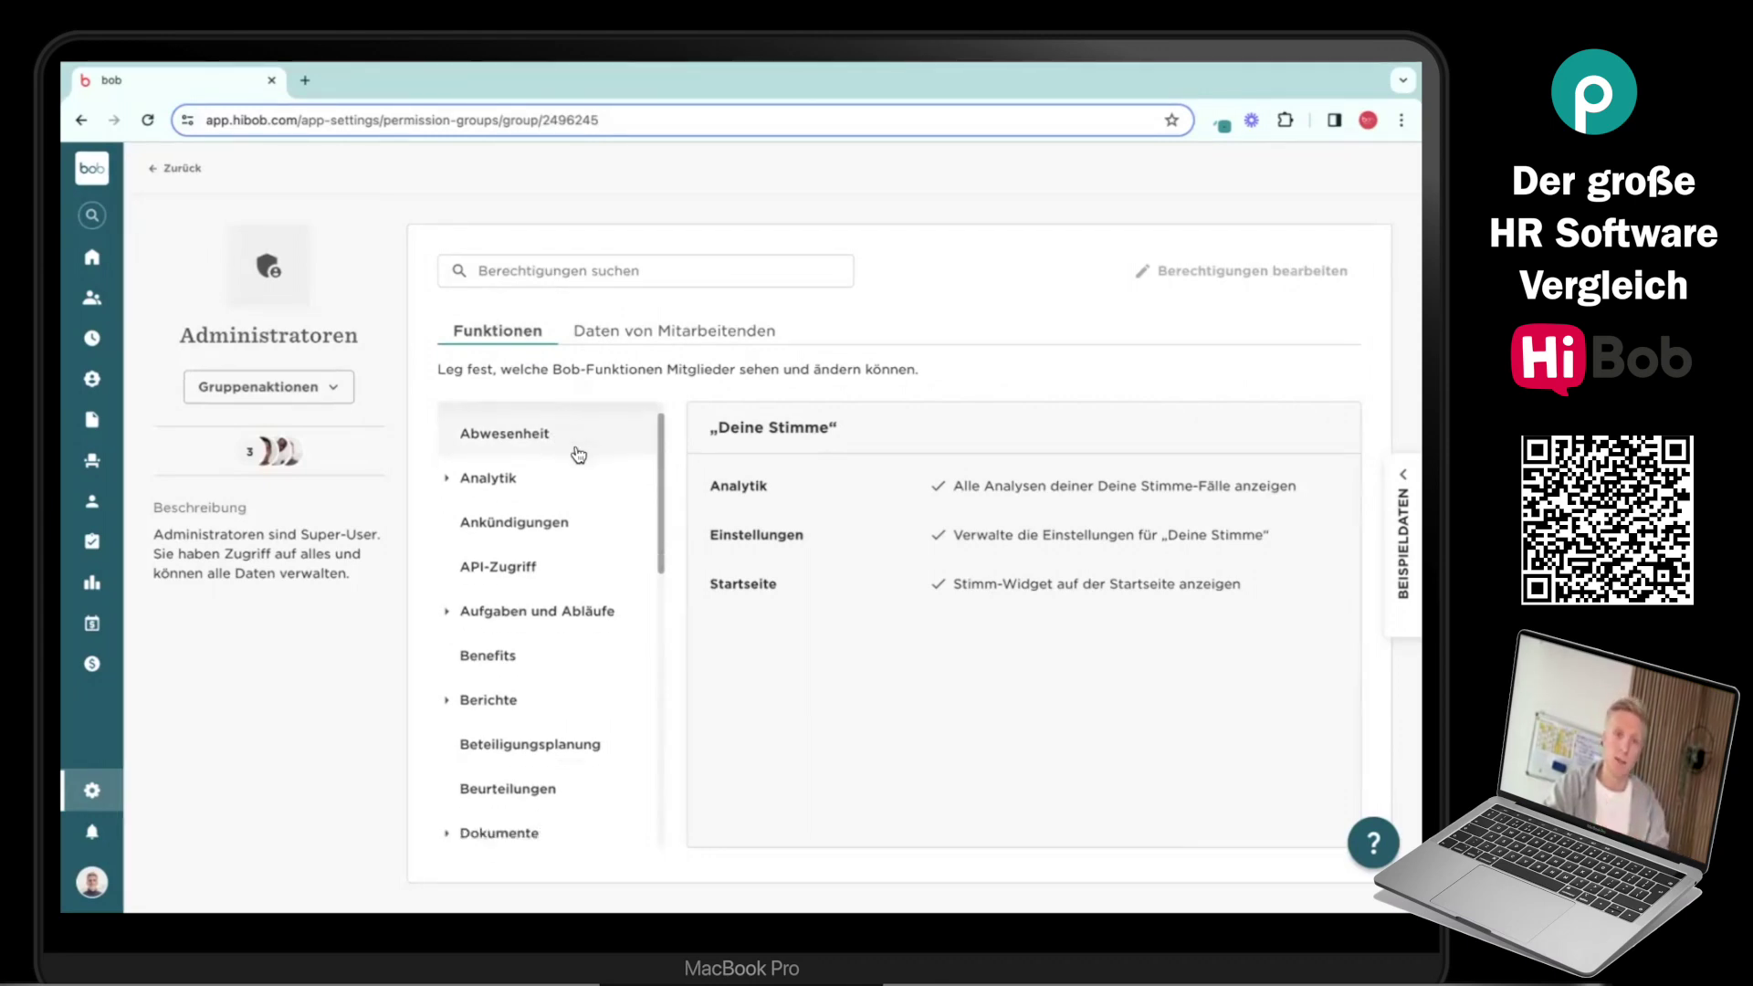
scroll(577, 454, "up", 2)
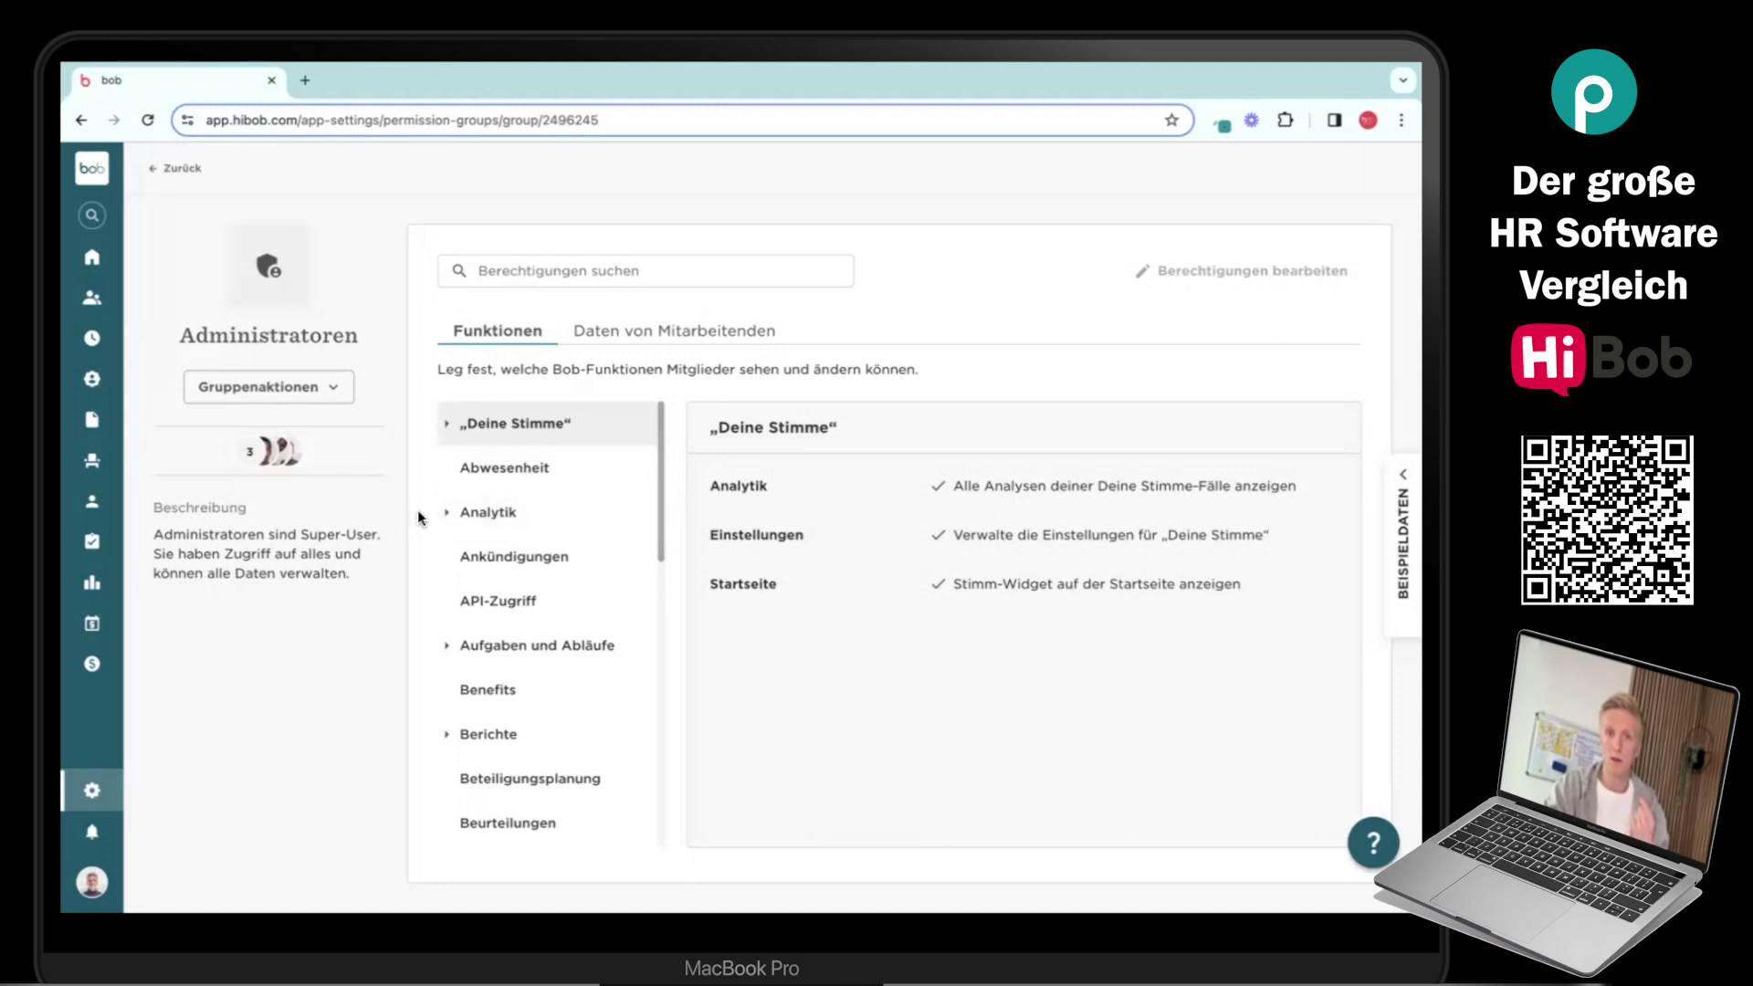
left_click(461, 511)
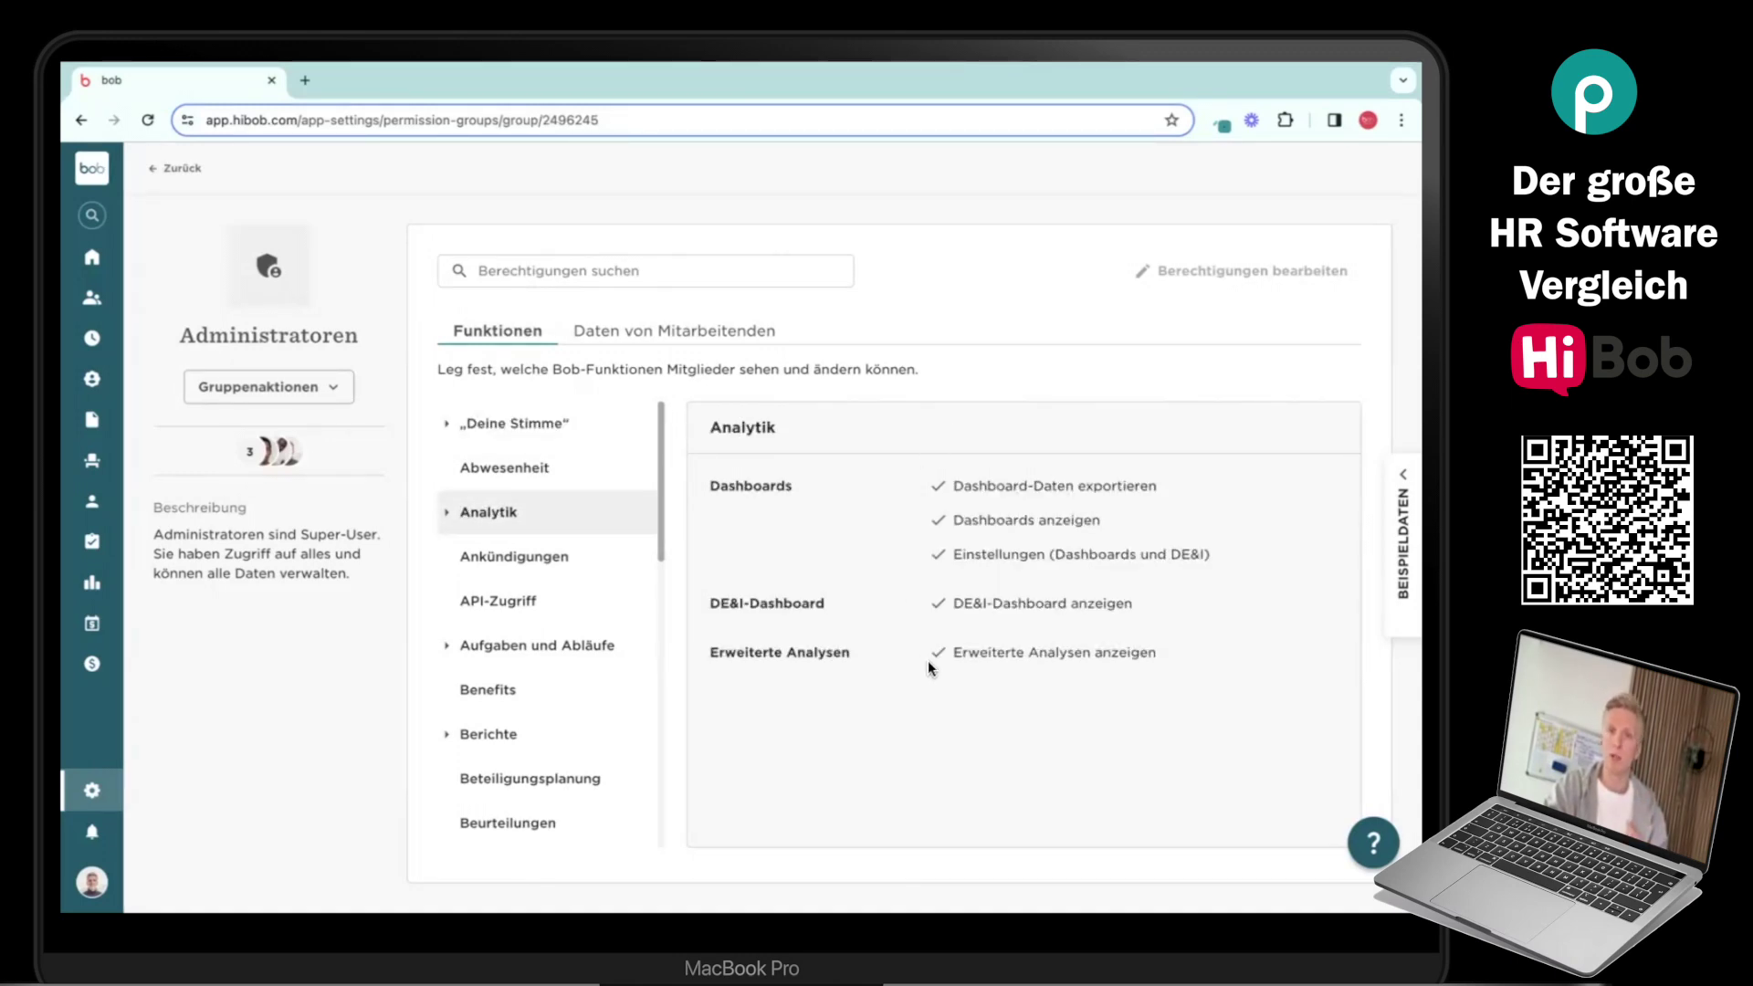
left_click(696, 338)
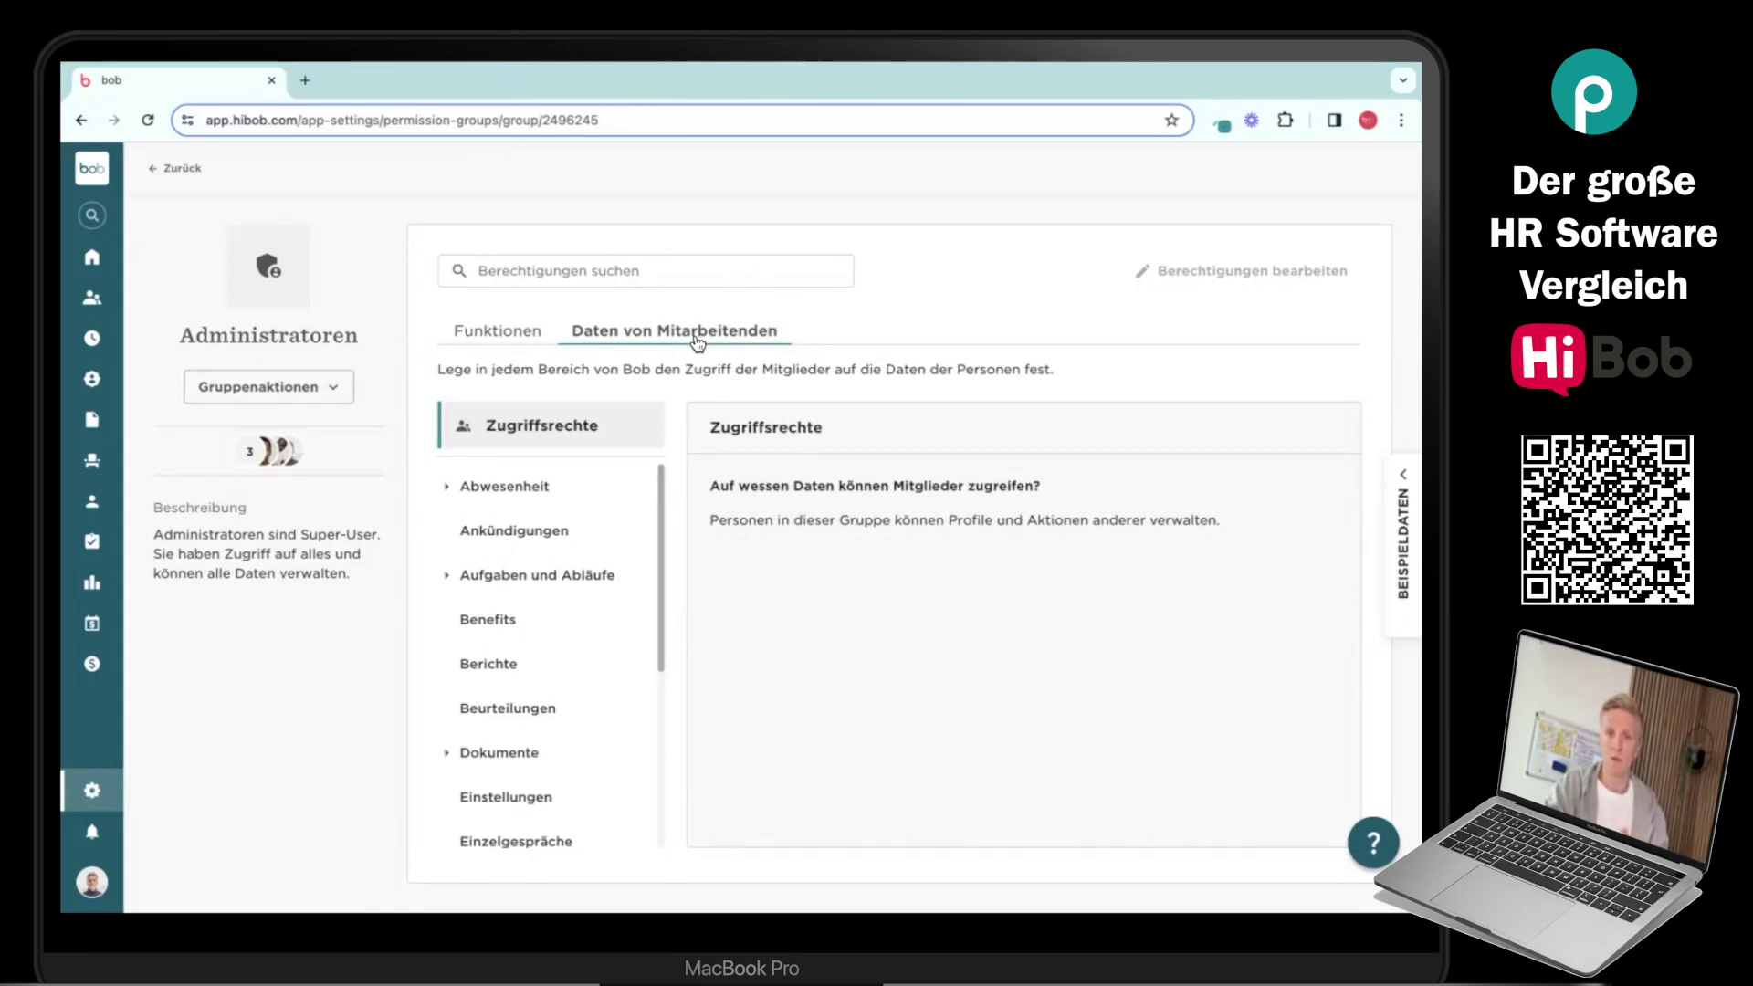
left_click(469, 490)
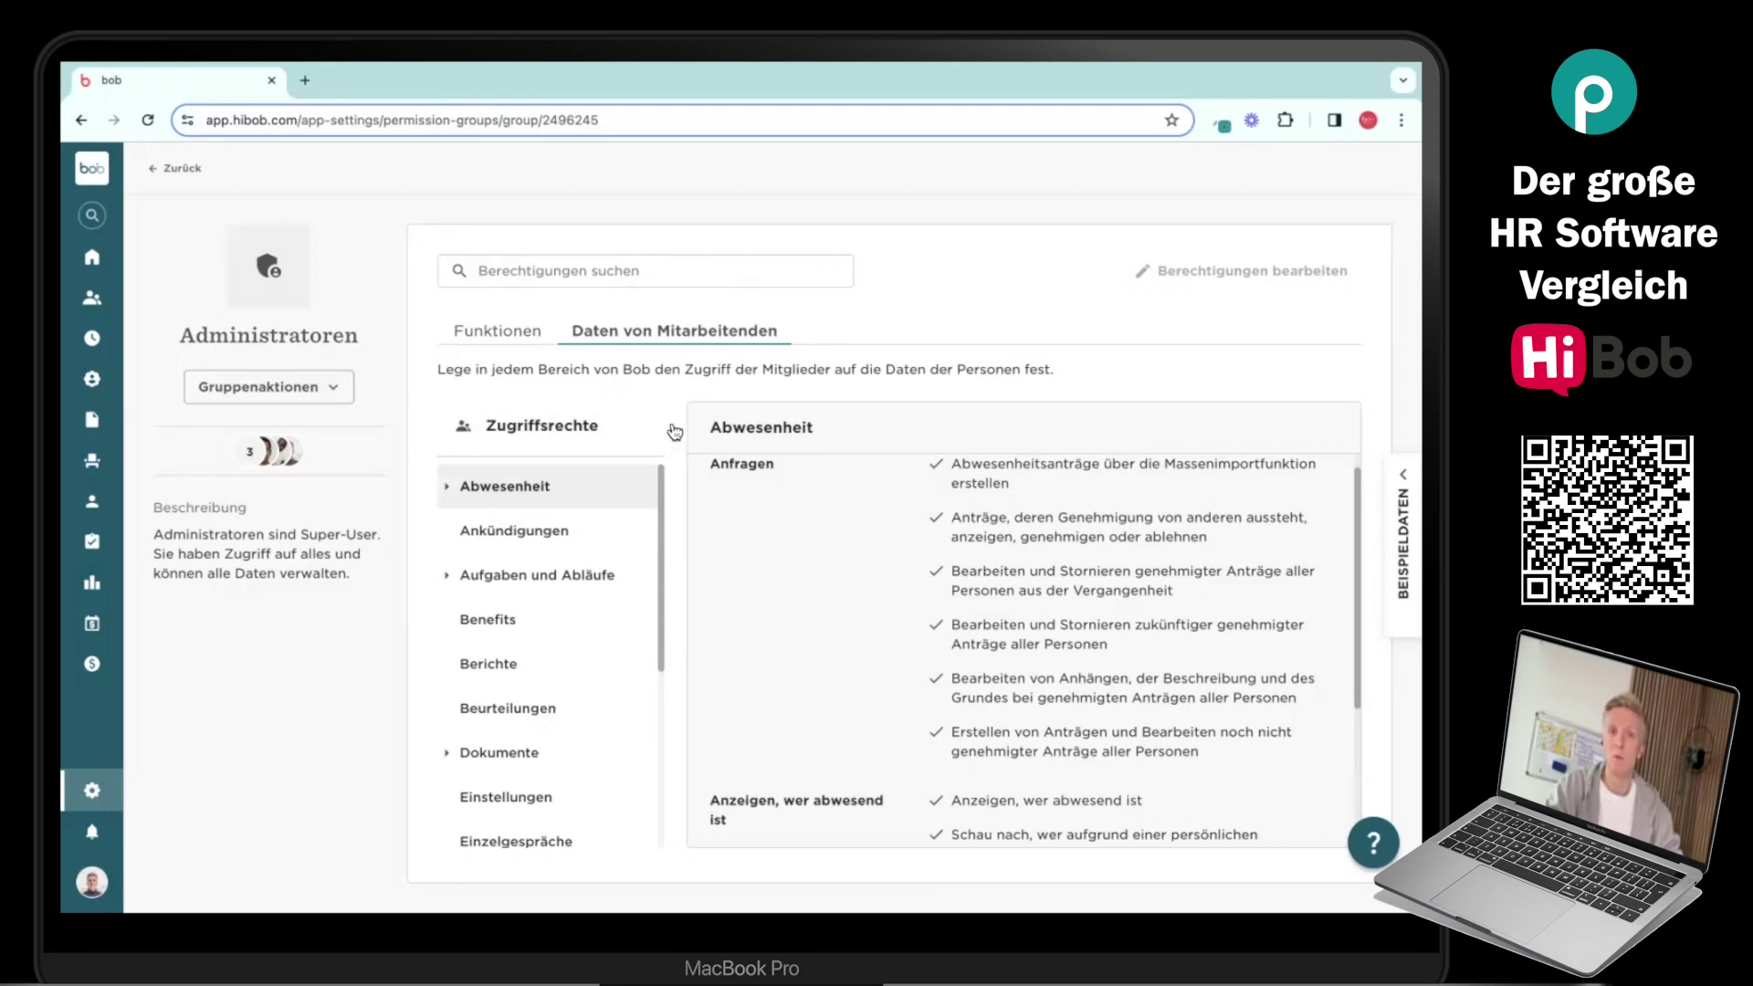
Return to the permission groups overview and start a new group named Payroll.
left_click(183, 169)
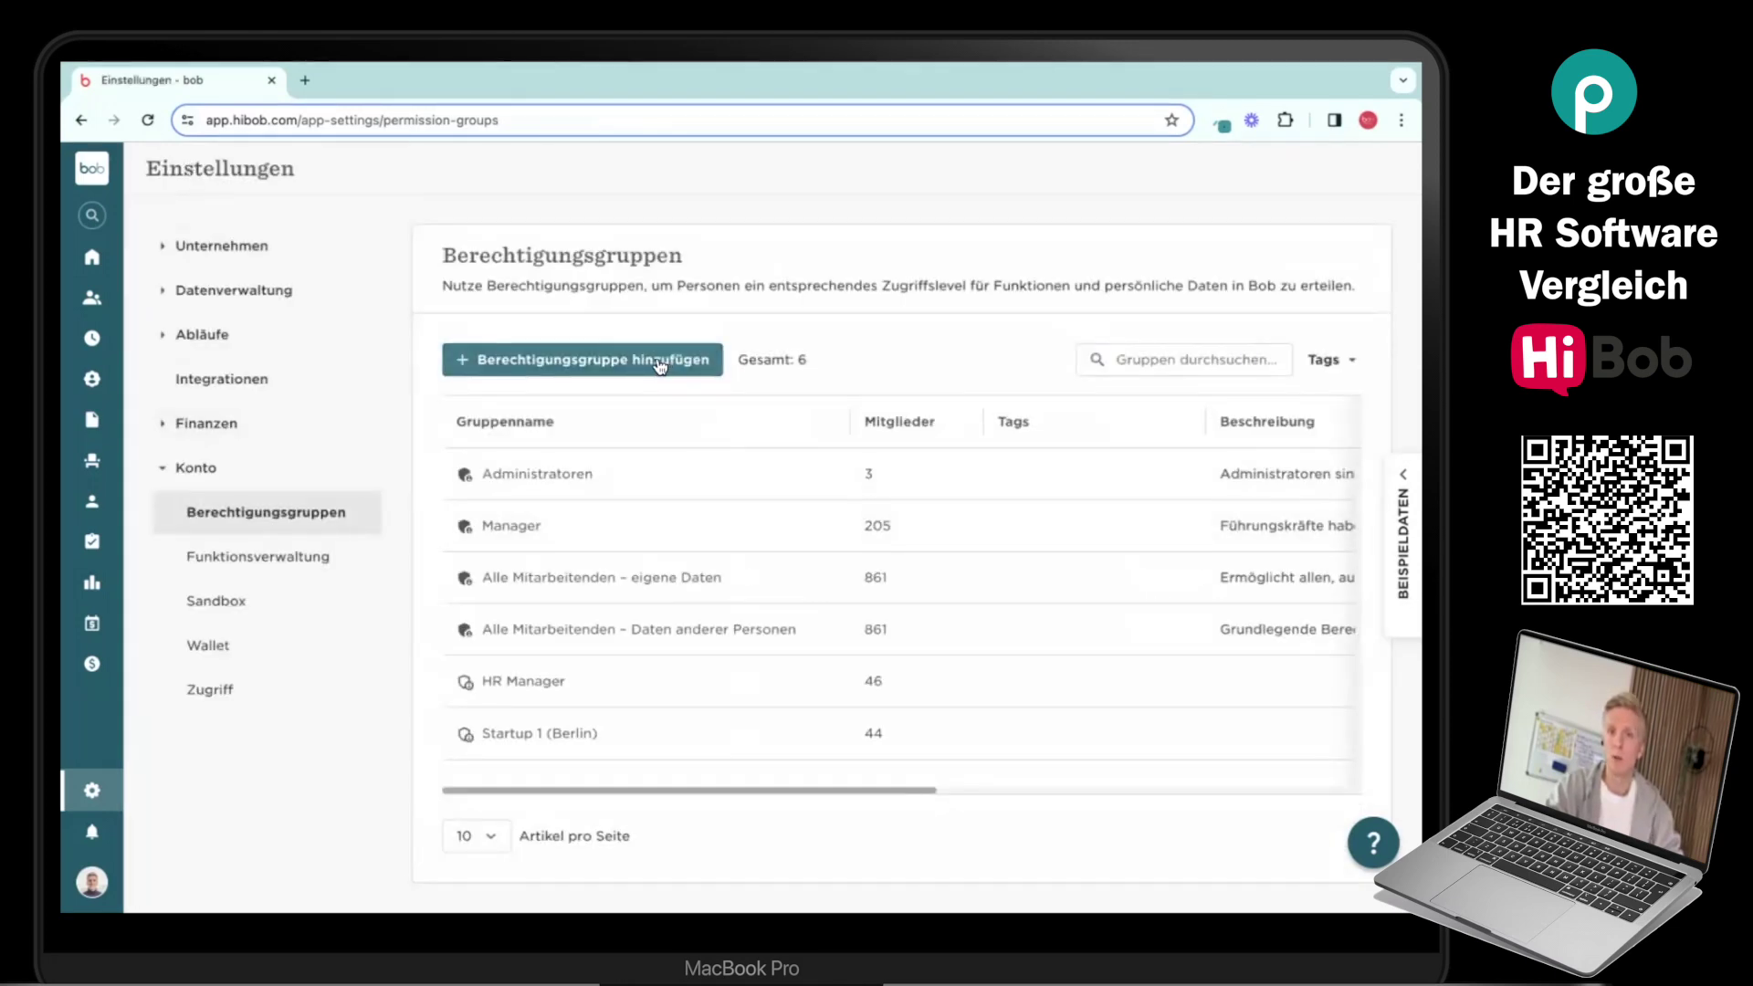
left_click(659, 366)
left_click(646, 364)
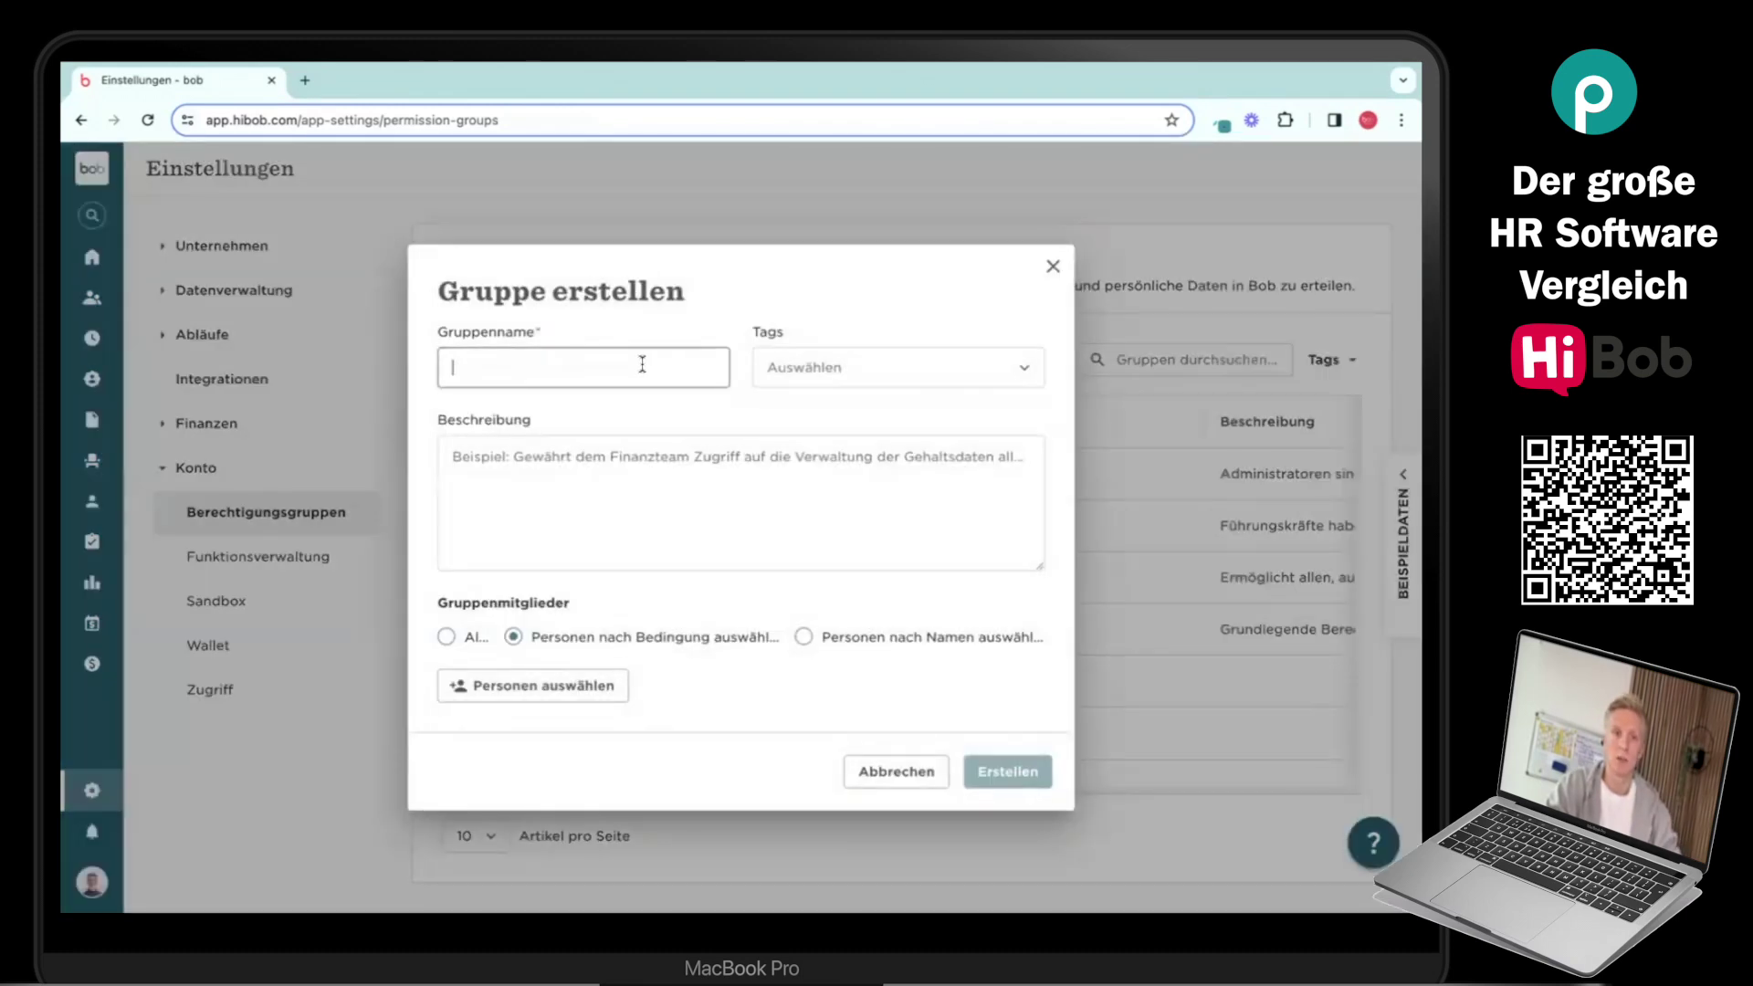
type("Payroll")
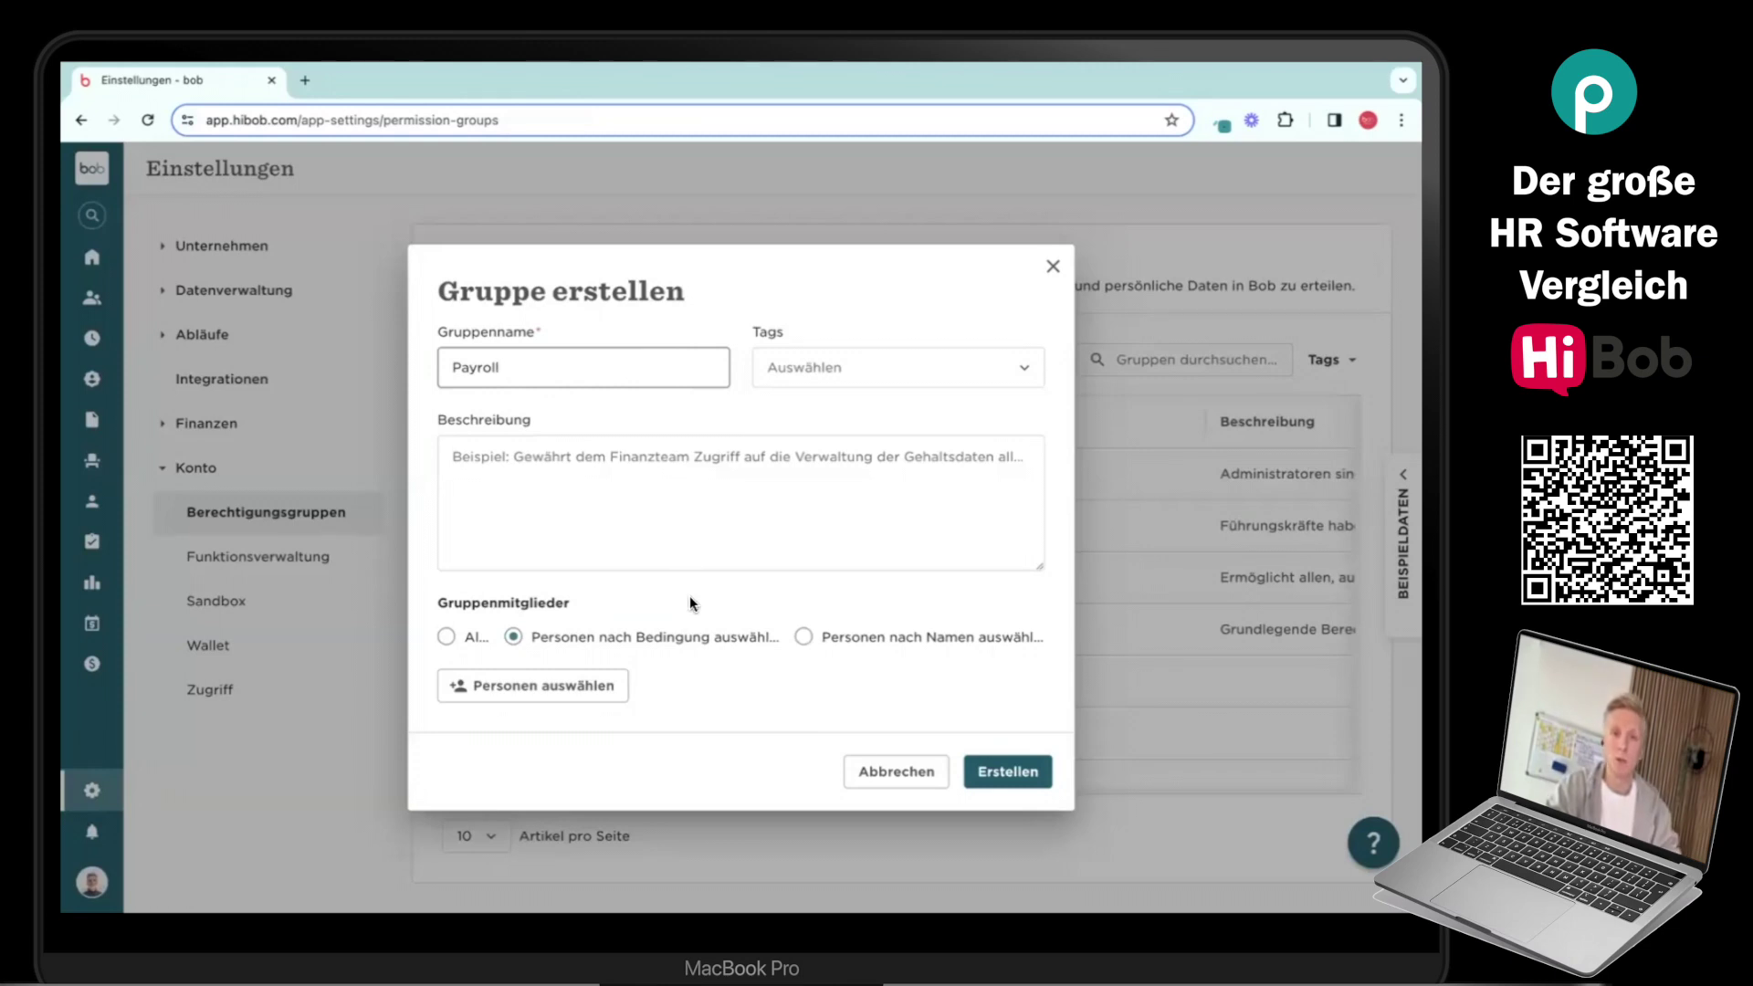
Add a member condition to the Payroll group: Abteilung ist gleich Finance.
left_click(525, 687)
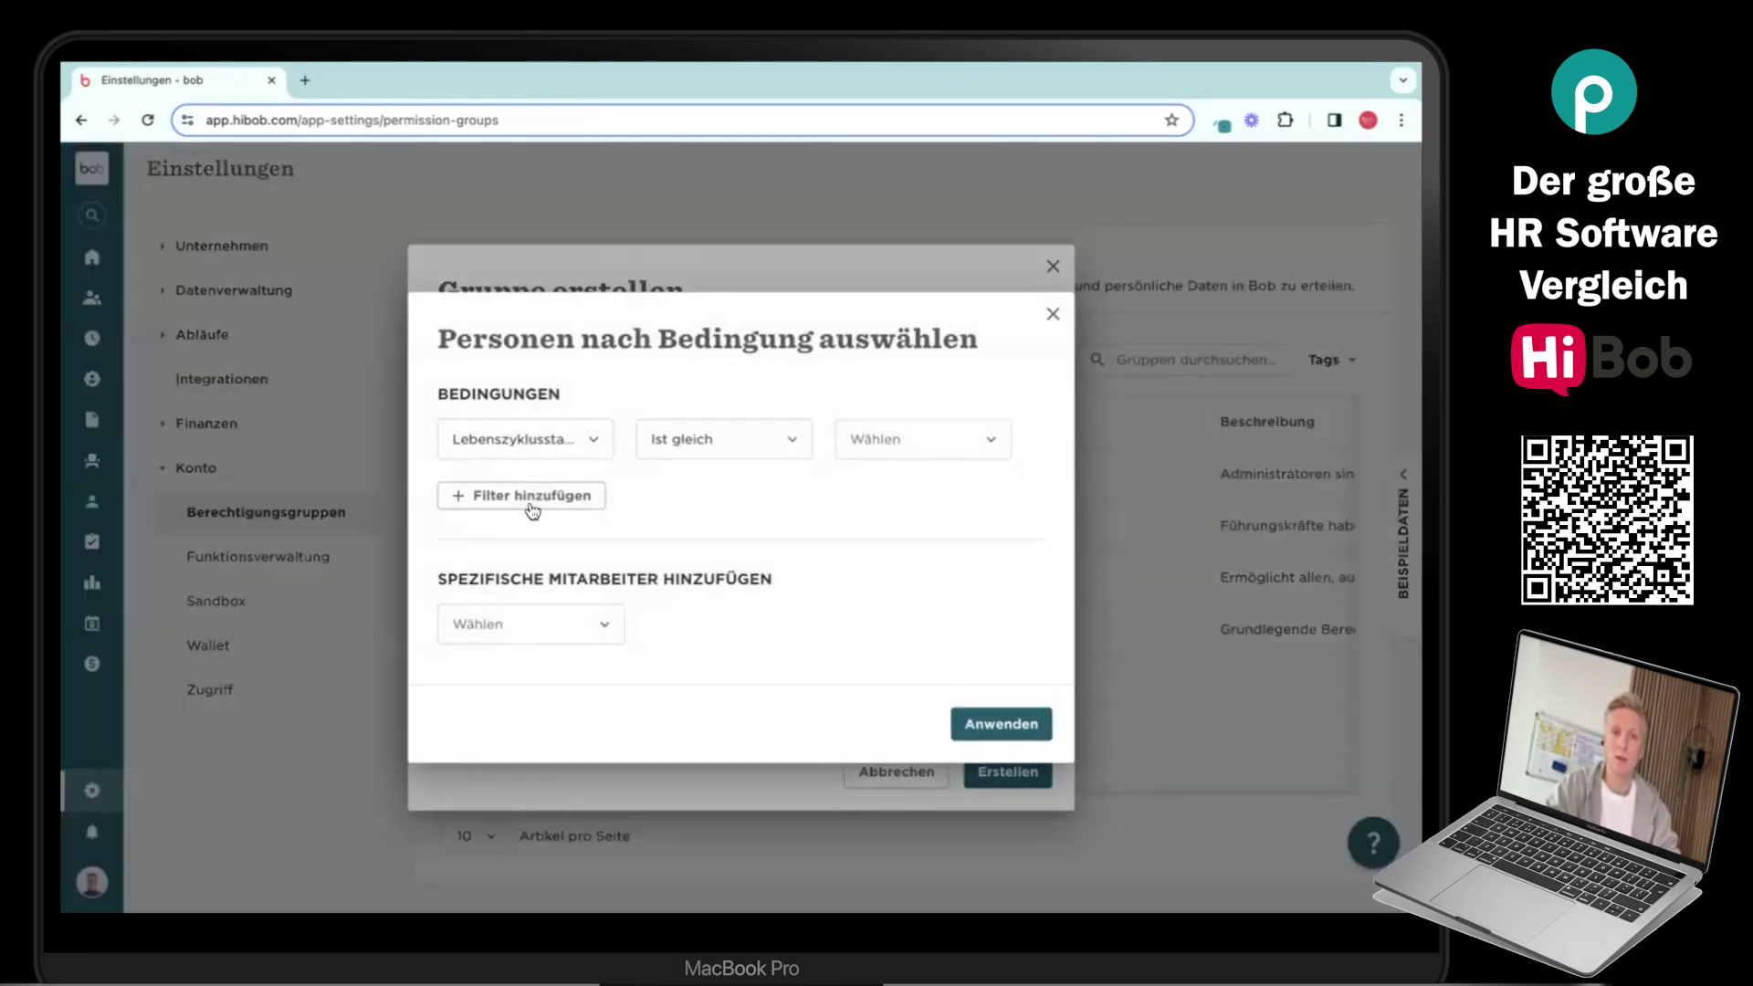
left_click(511, 498)
left_click(512, 477)
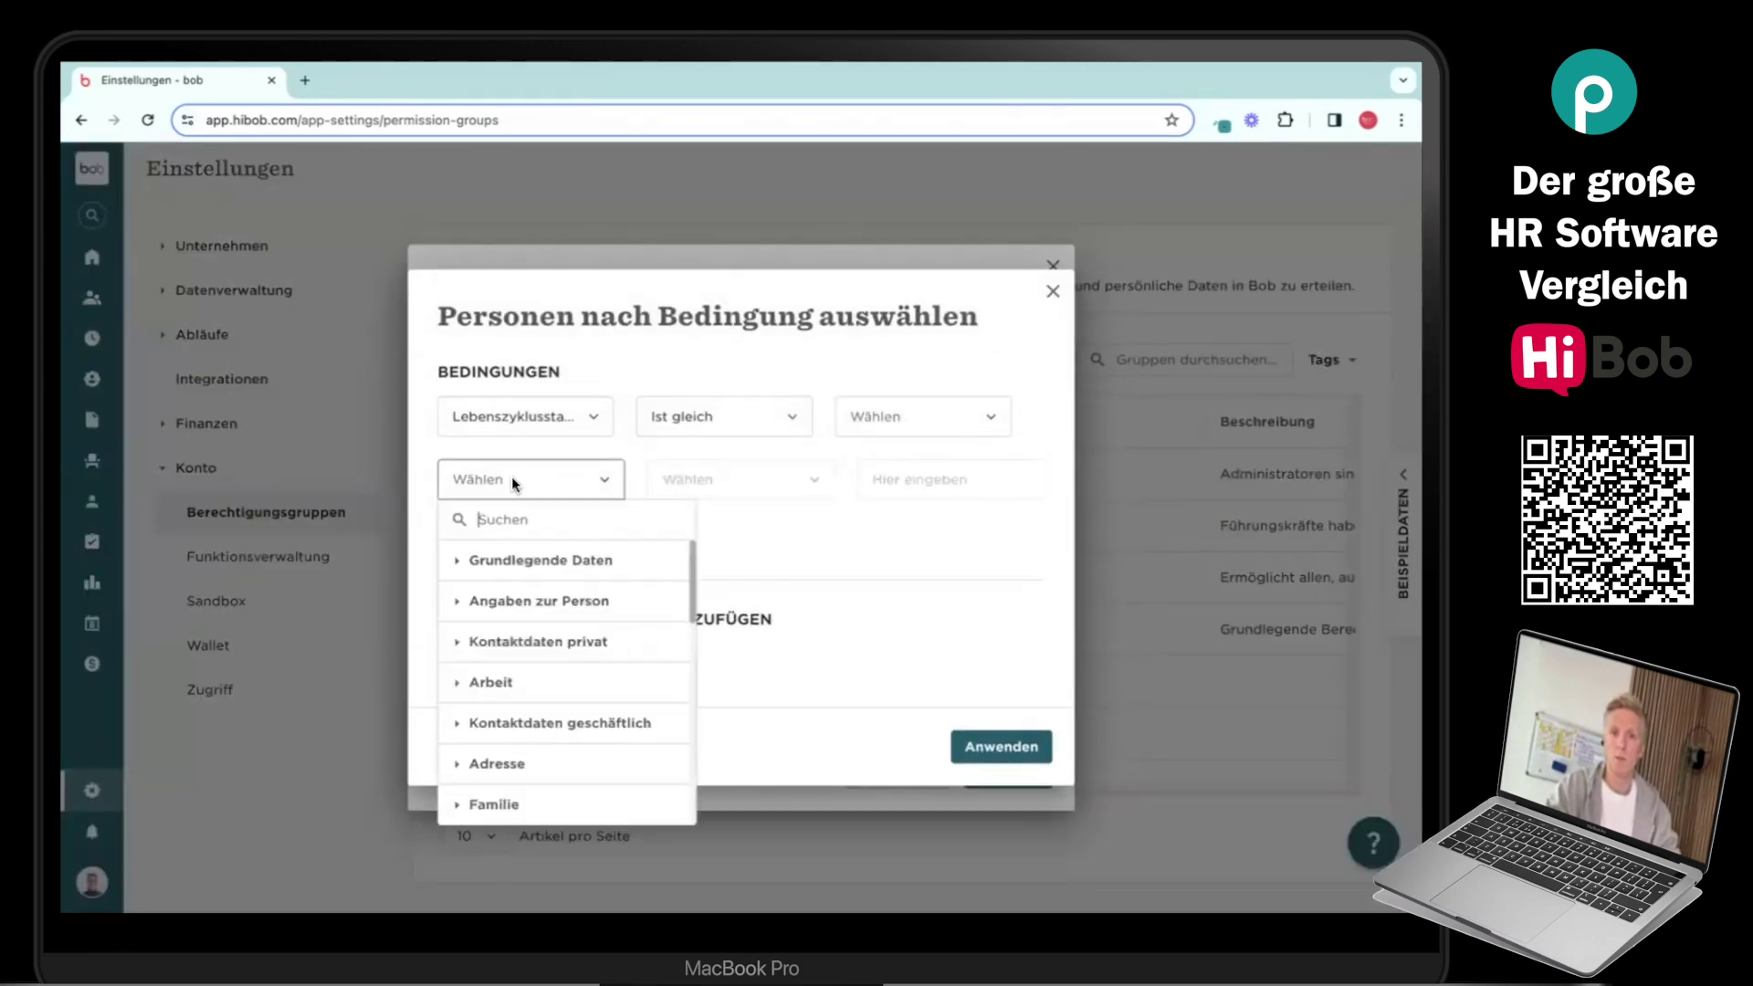
type("ab")
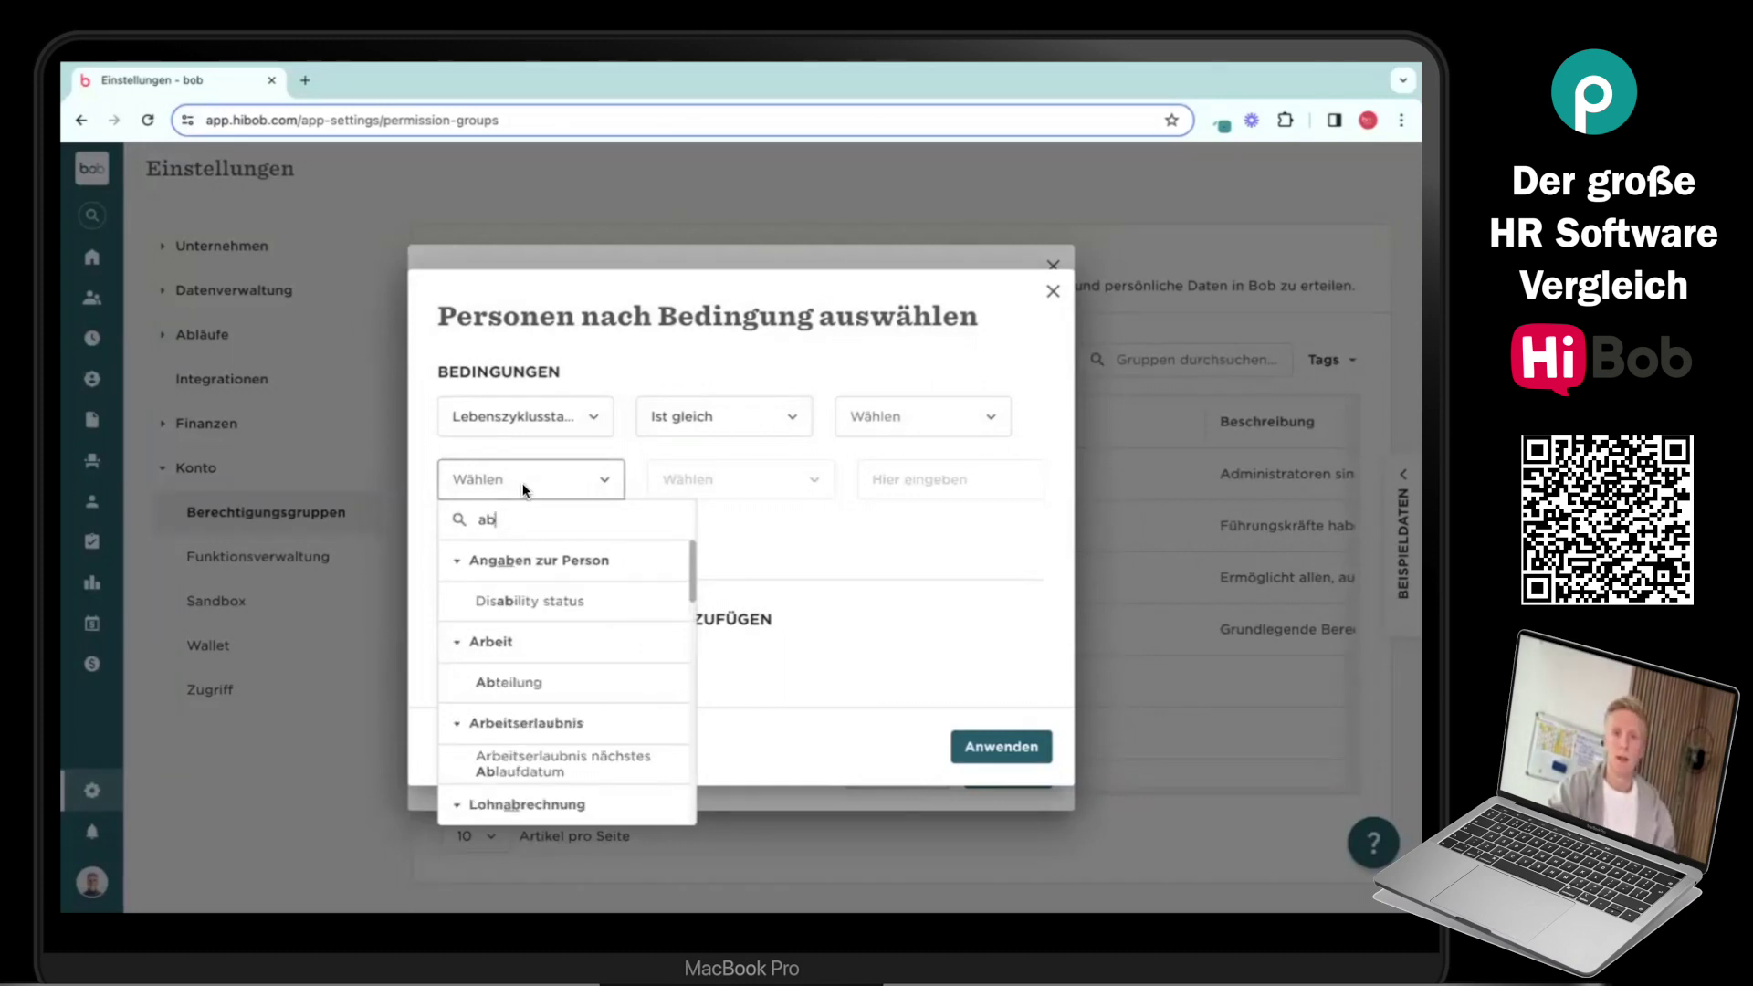
left_click(554, 681)
left_click(713, 497)
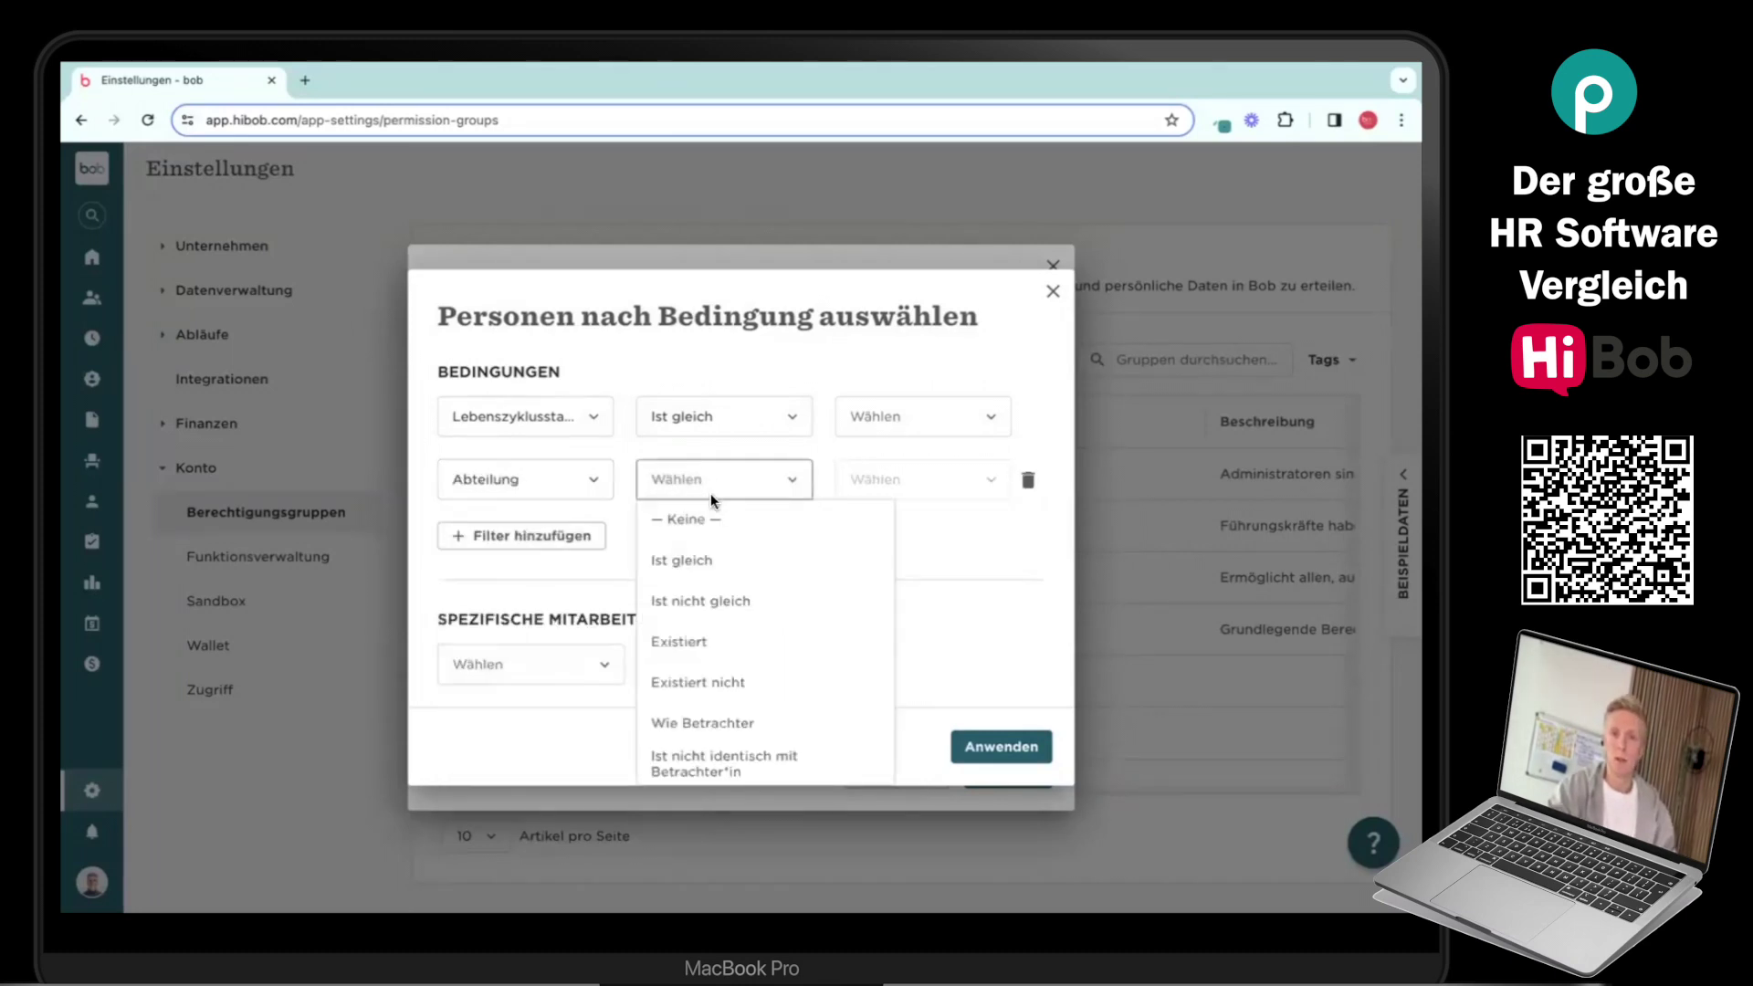
left_click(736, 559)
left_click(896, 522)
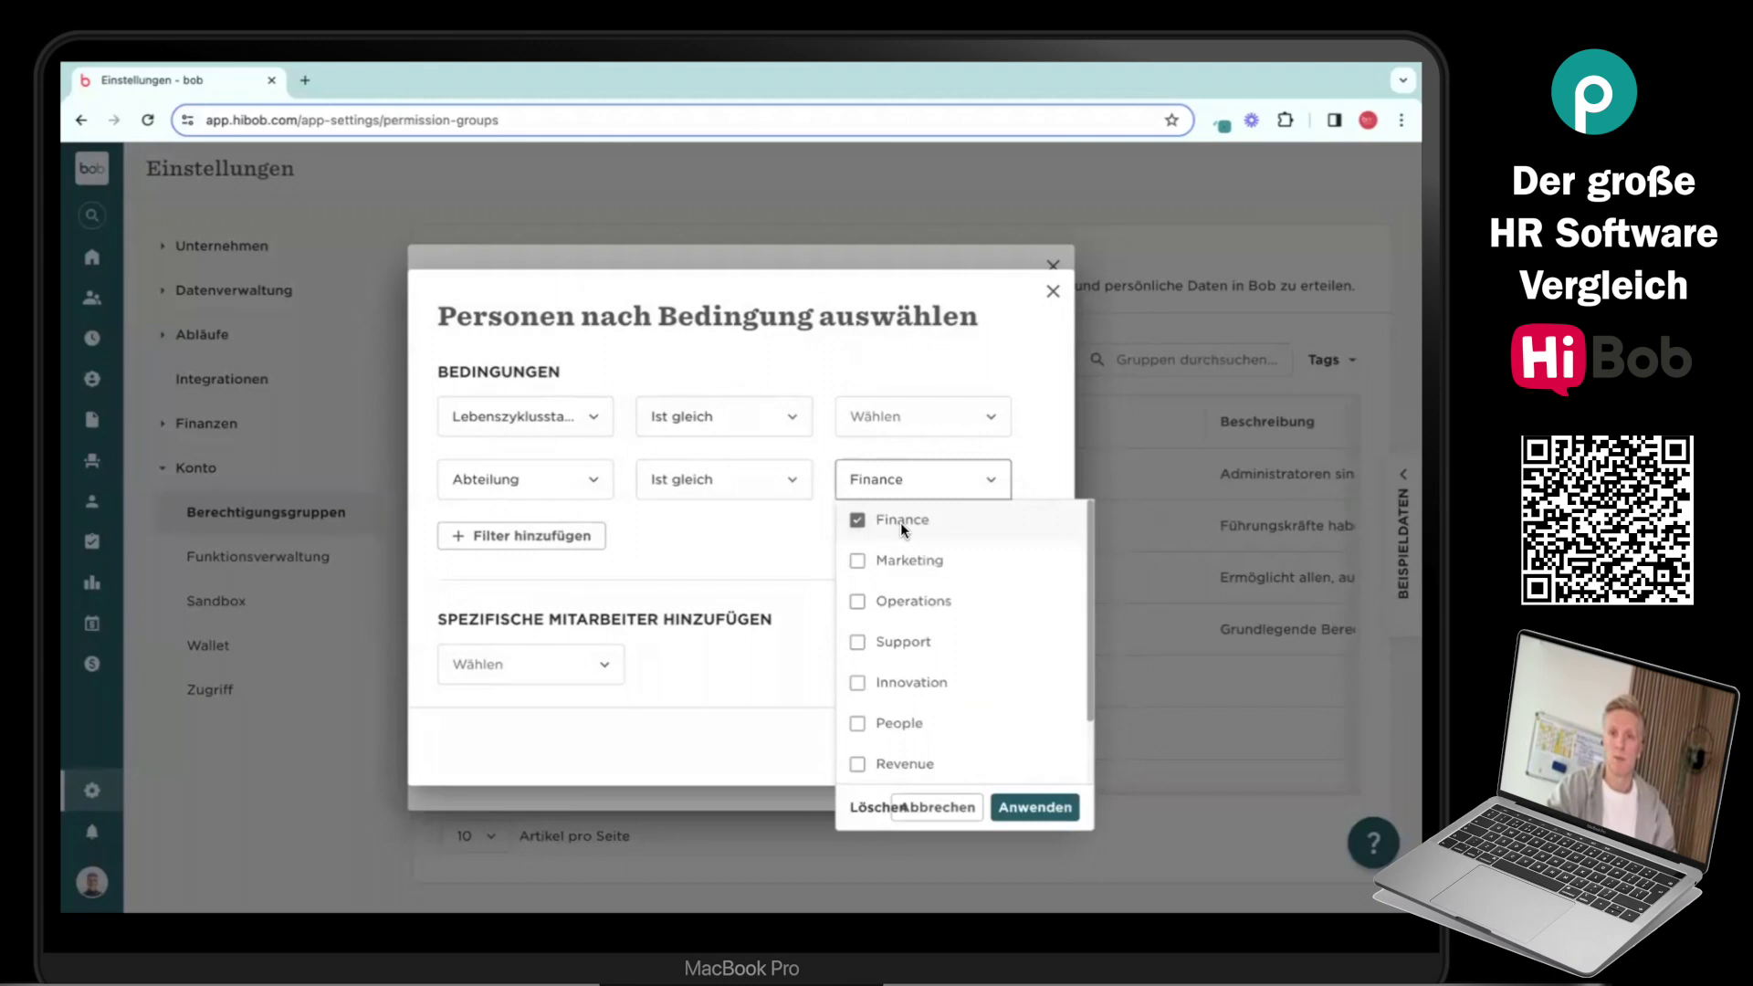
left_click(1034, 807)
Remove the empty lifecycle status condition and create the Payroll group with the condition-based members.
left_click(1032, 747)
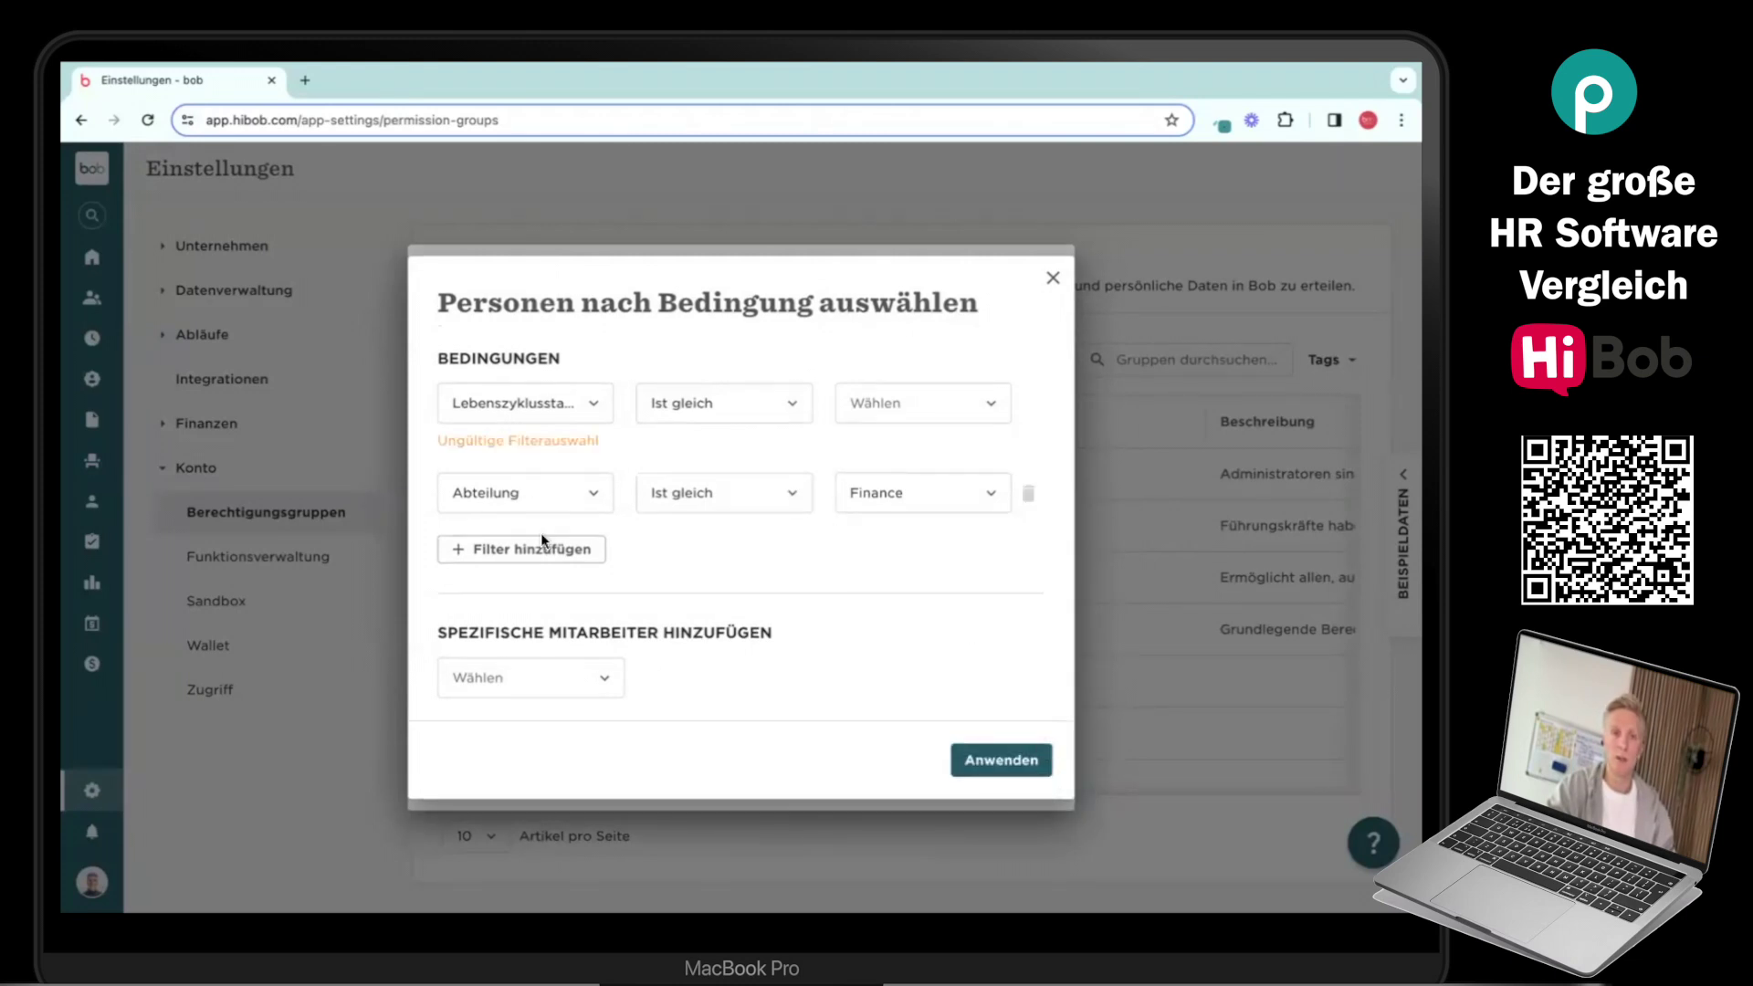
left_click(1028, 403)
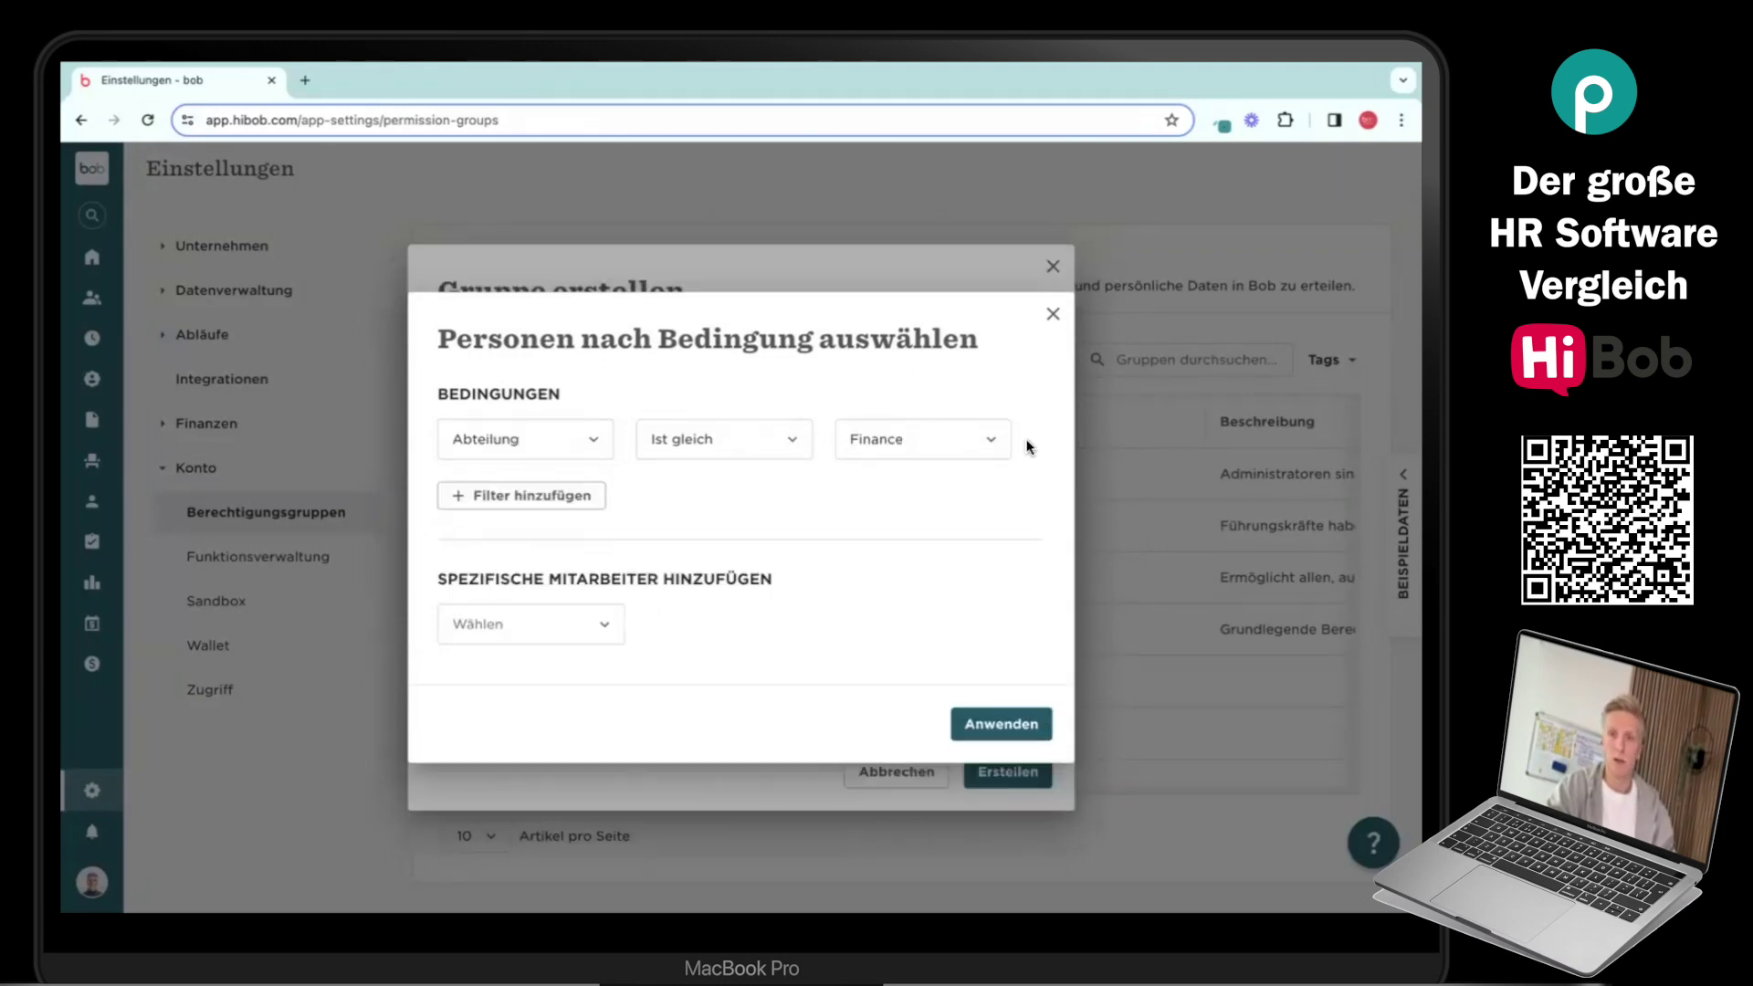
left_click(1013, 724)
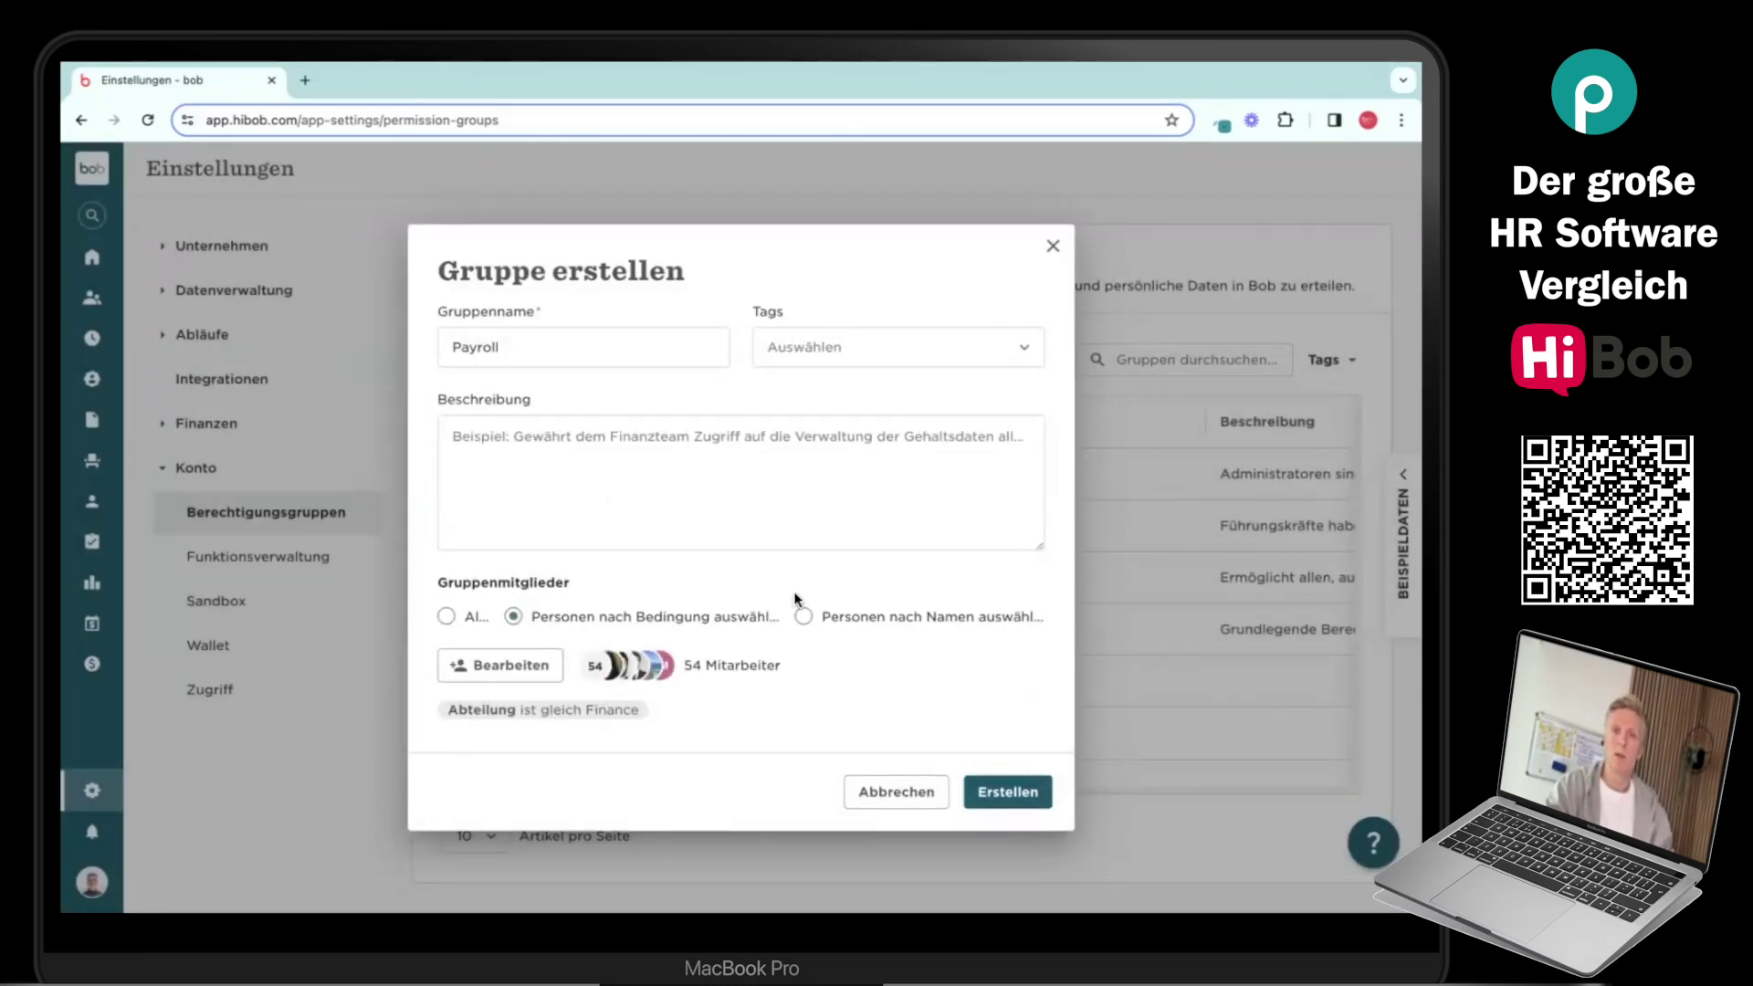
left_click(1007, 792)
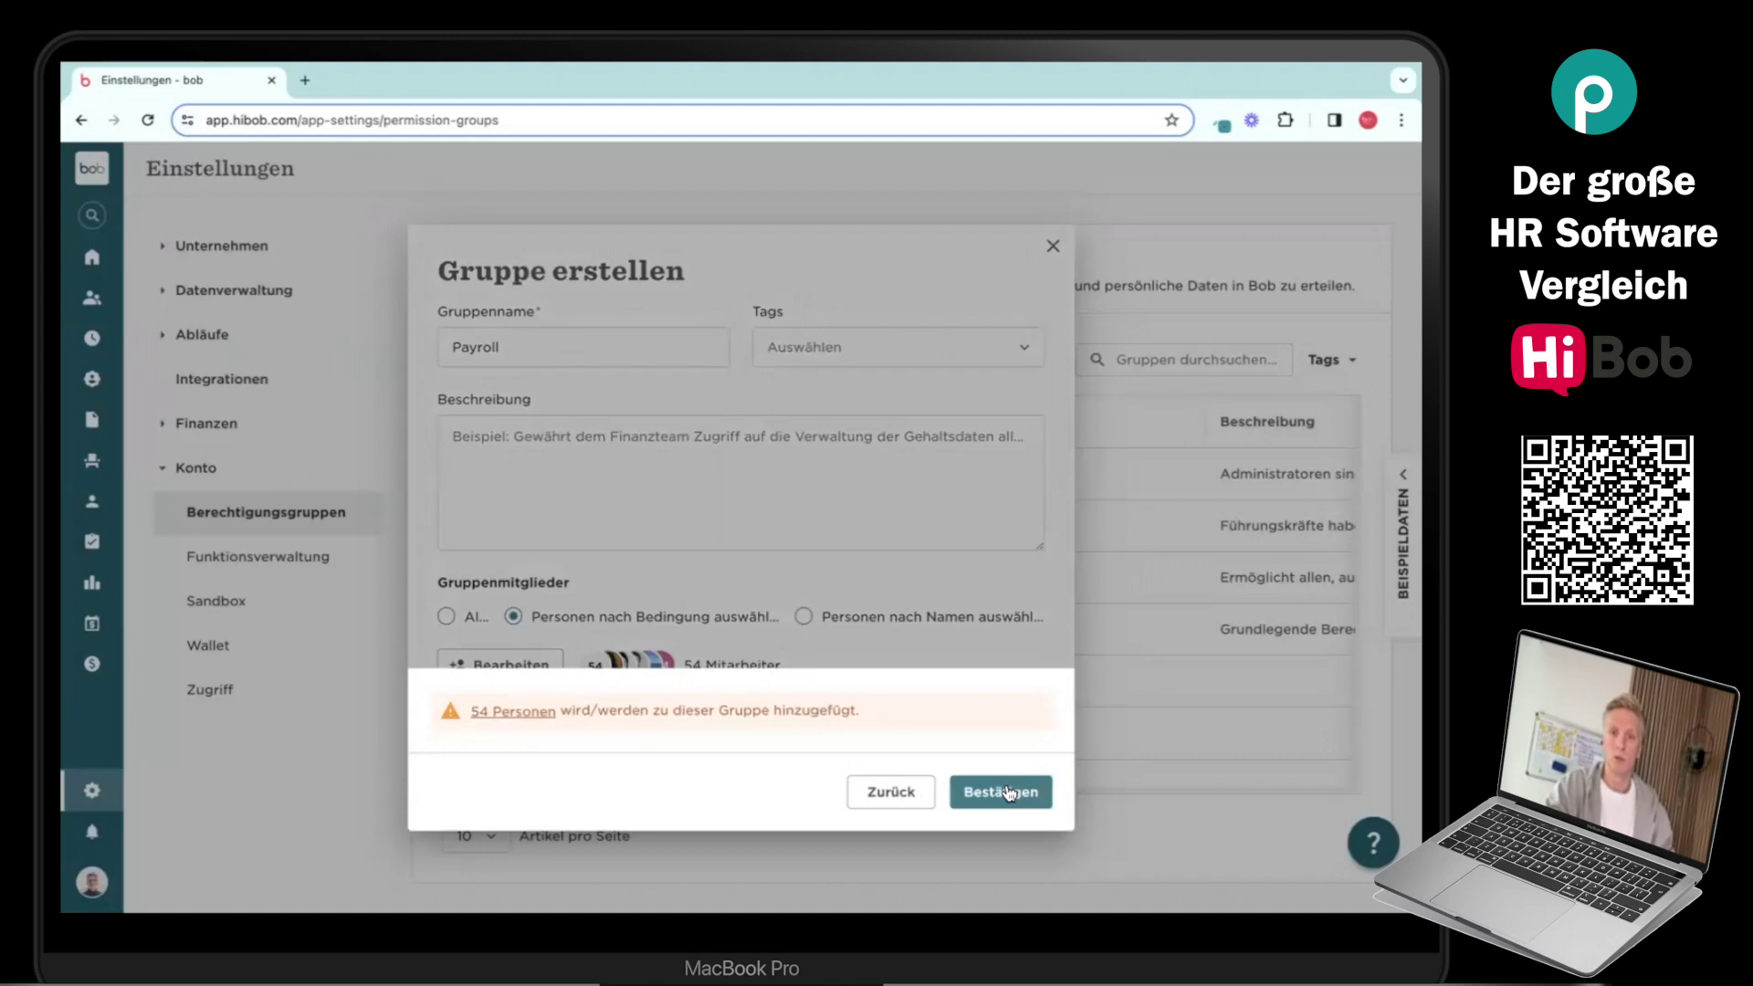
left_click(1008, 792)
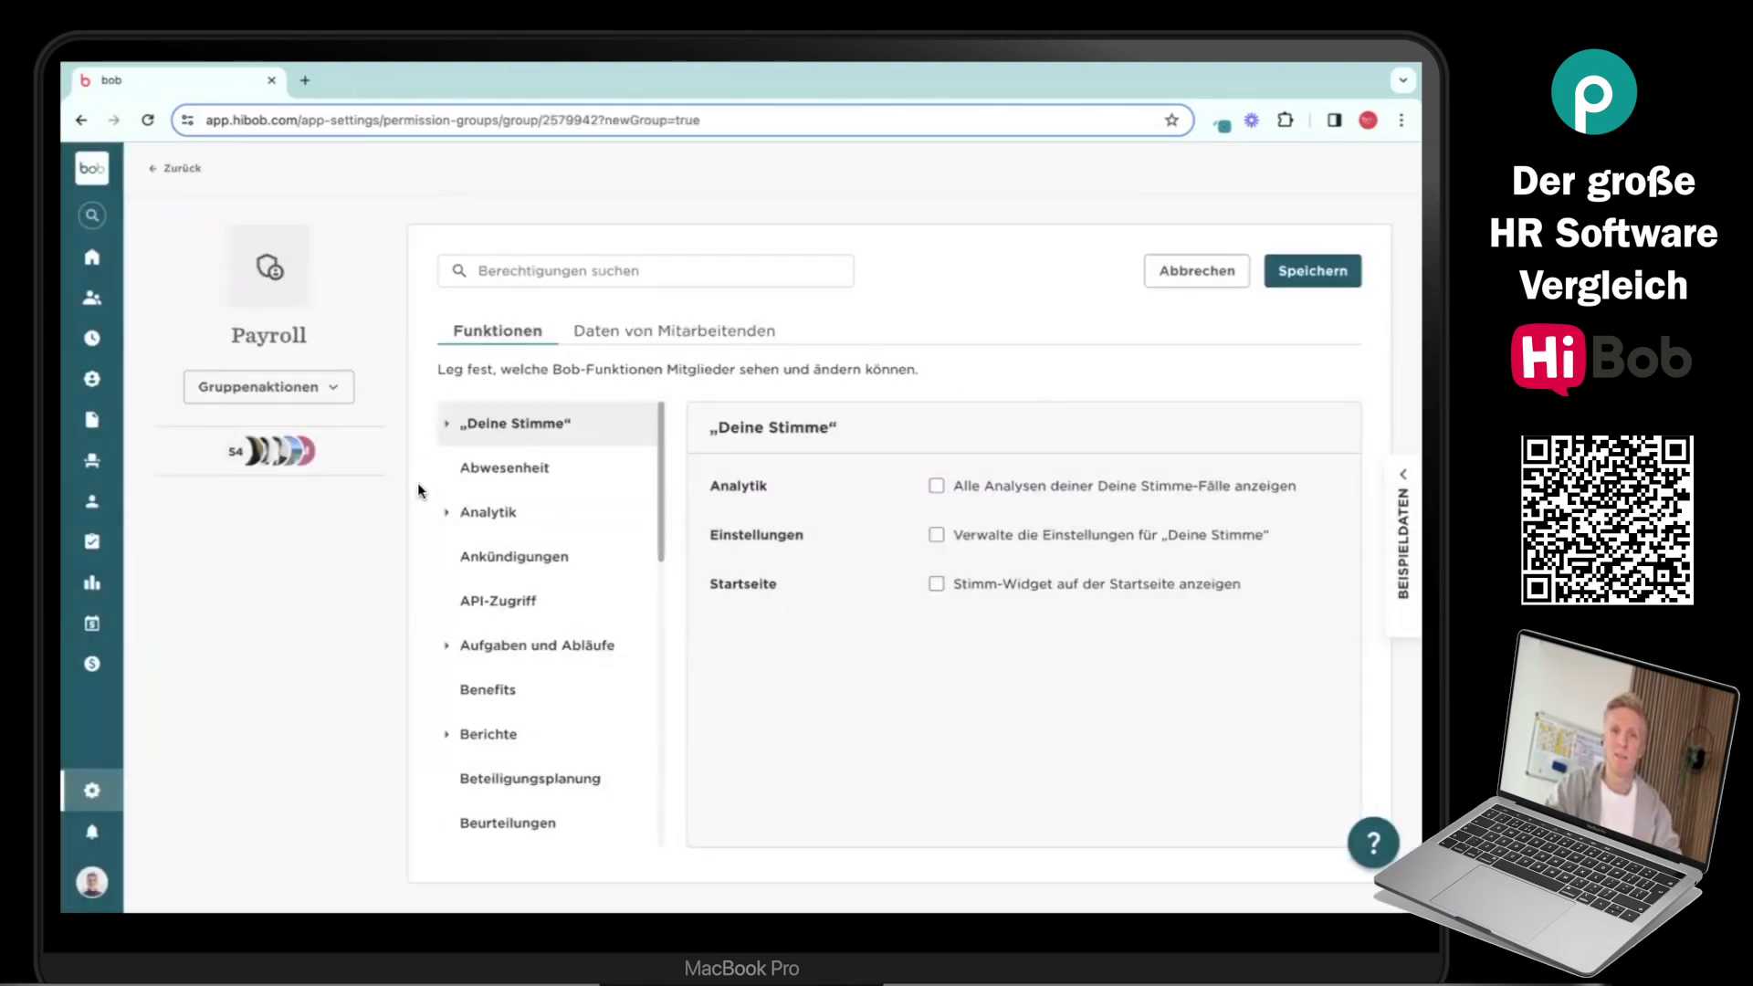
Look at the Payroll group's available actions and try out its "Deine Stimme" analytics and settings permissions.
left_click(315, 385)
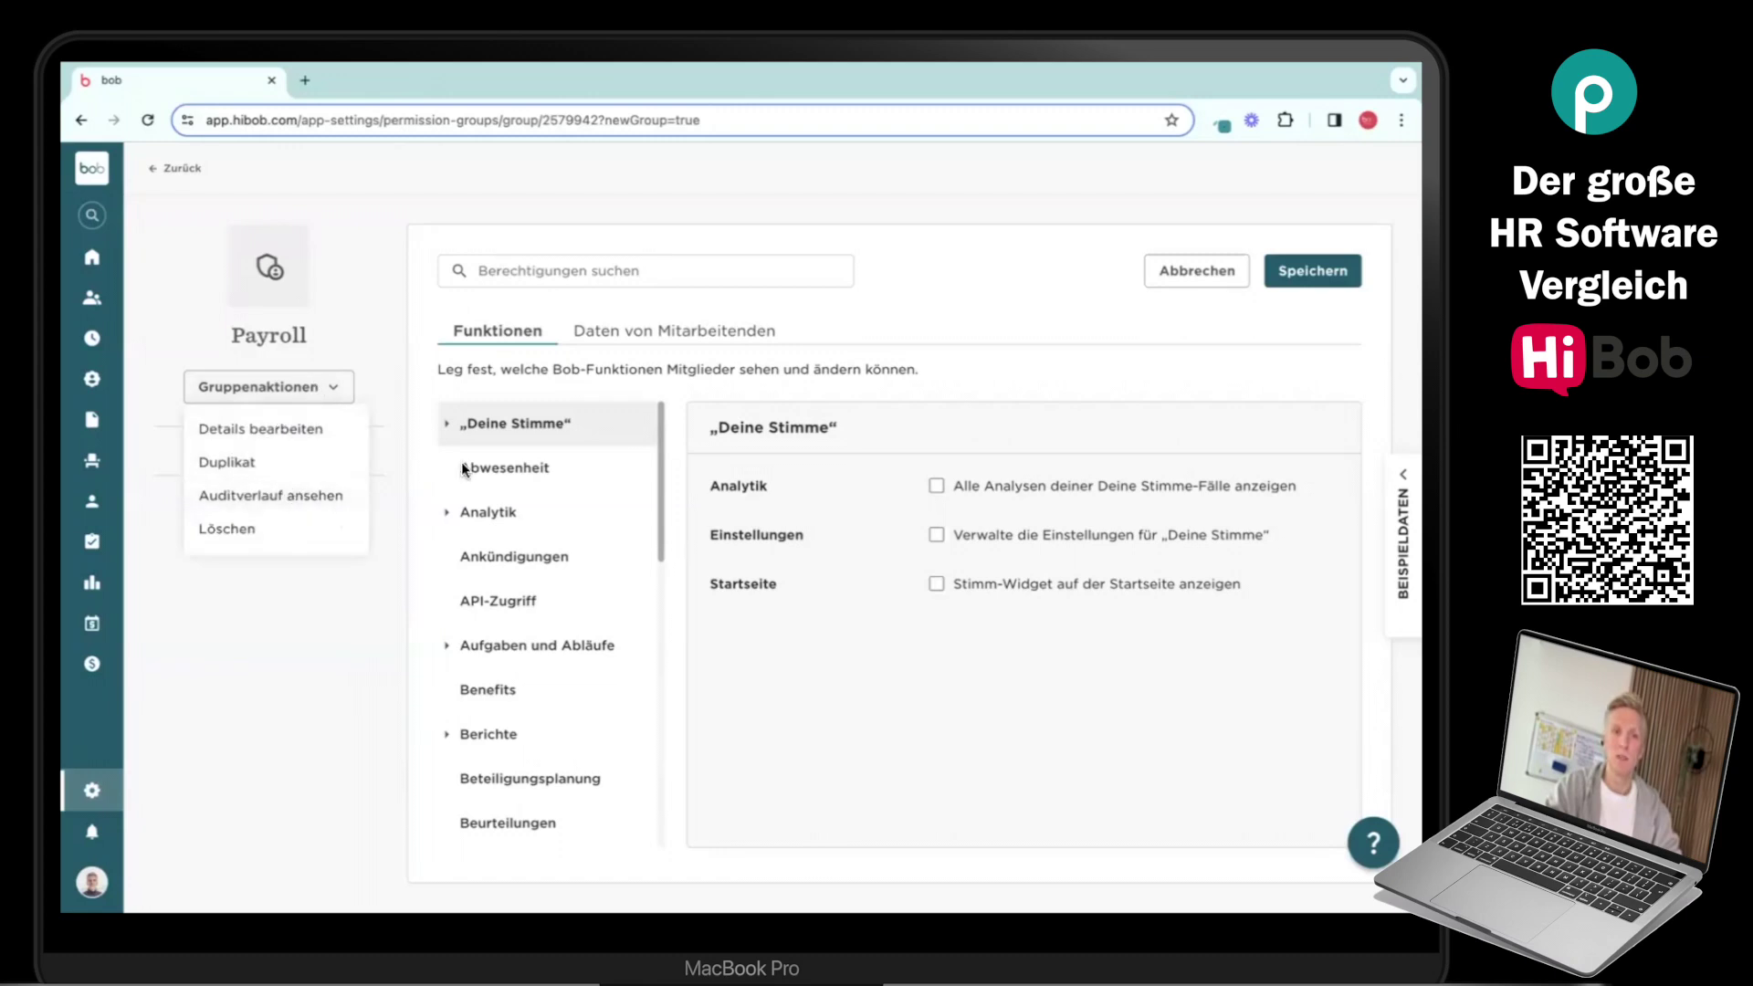
left_click(418, 380)
left_click(937, 486)
left_click(937, 535)
left_click(937, 537)
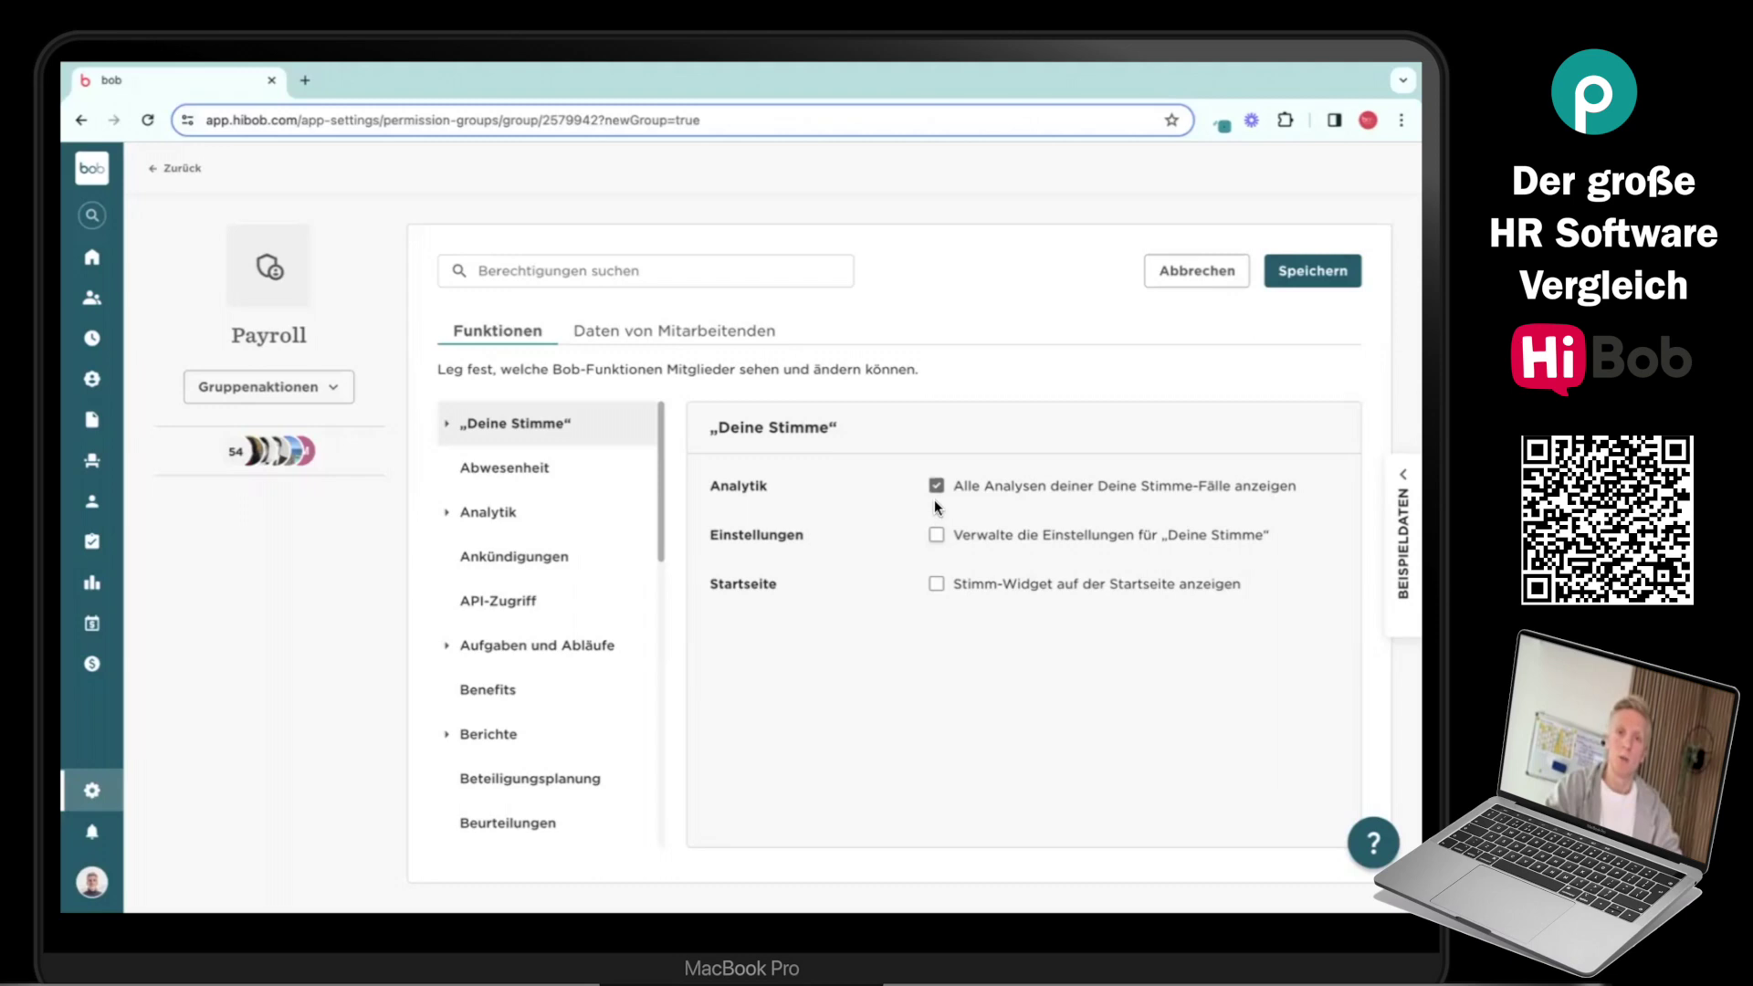
left_click(936, 487)
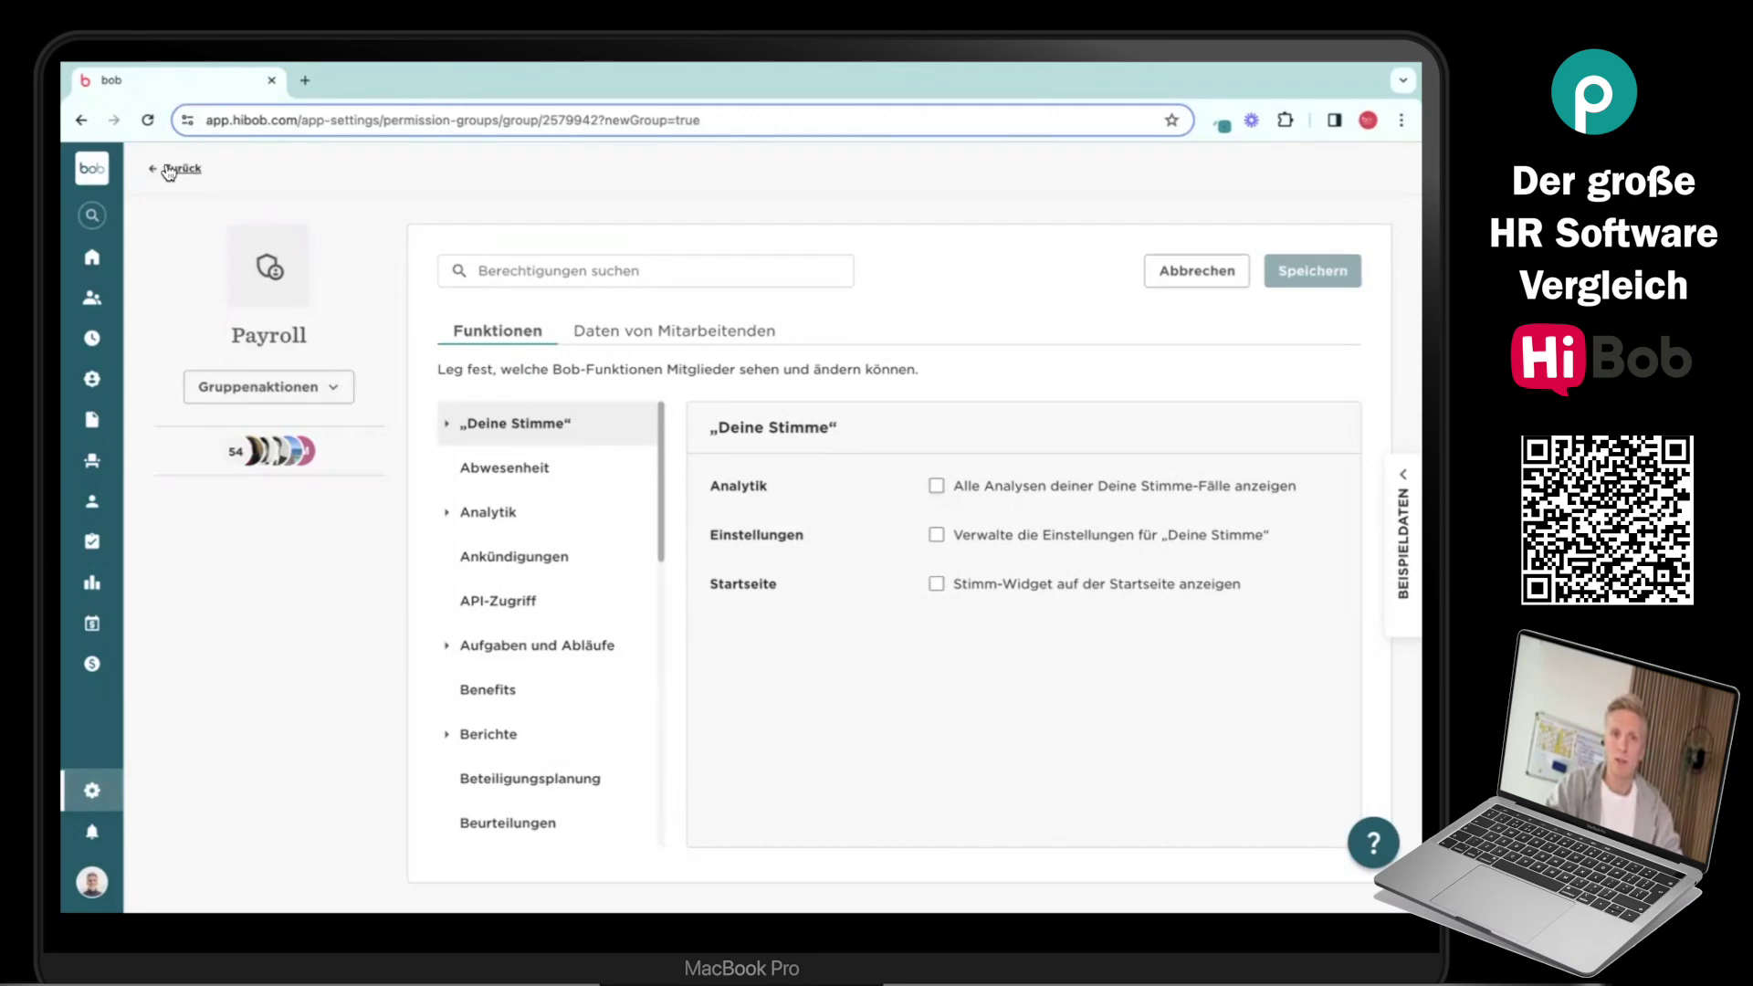
Return to the home page and log in as another employee with the "Anmelden als" function.
left_click(91, 256)
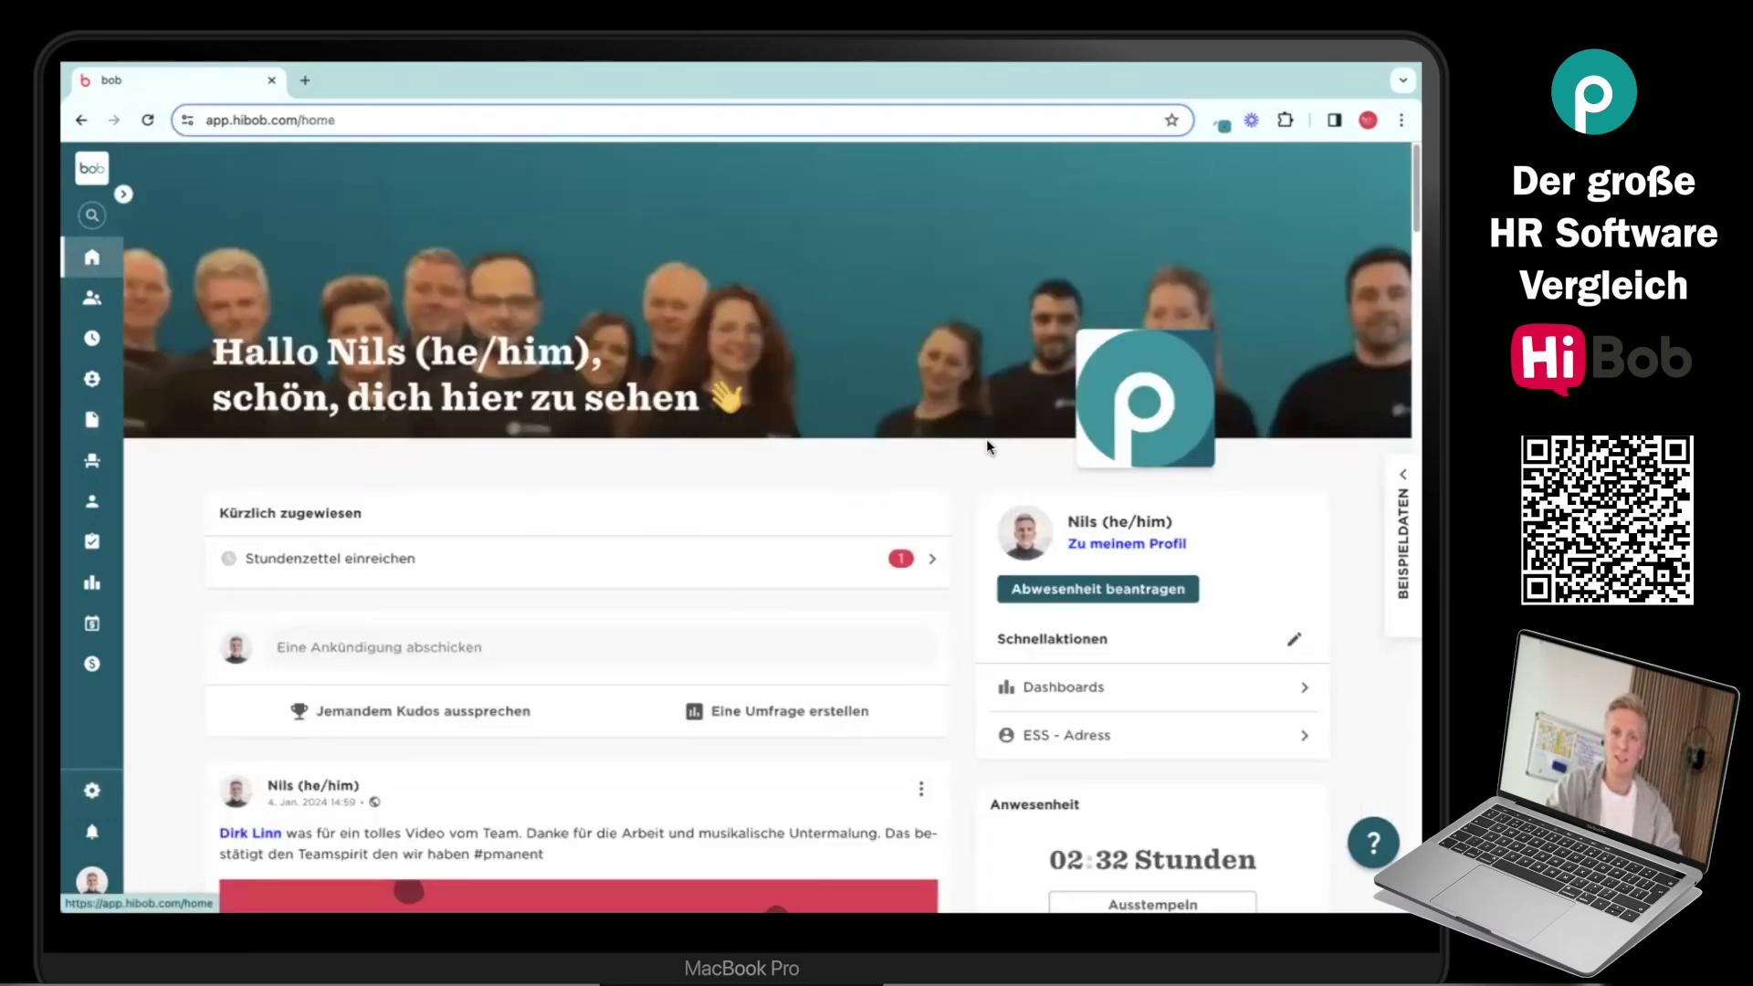
scroll(987, 446, "down", 1)
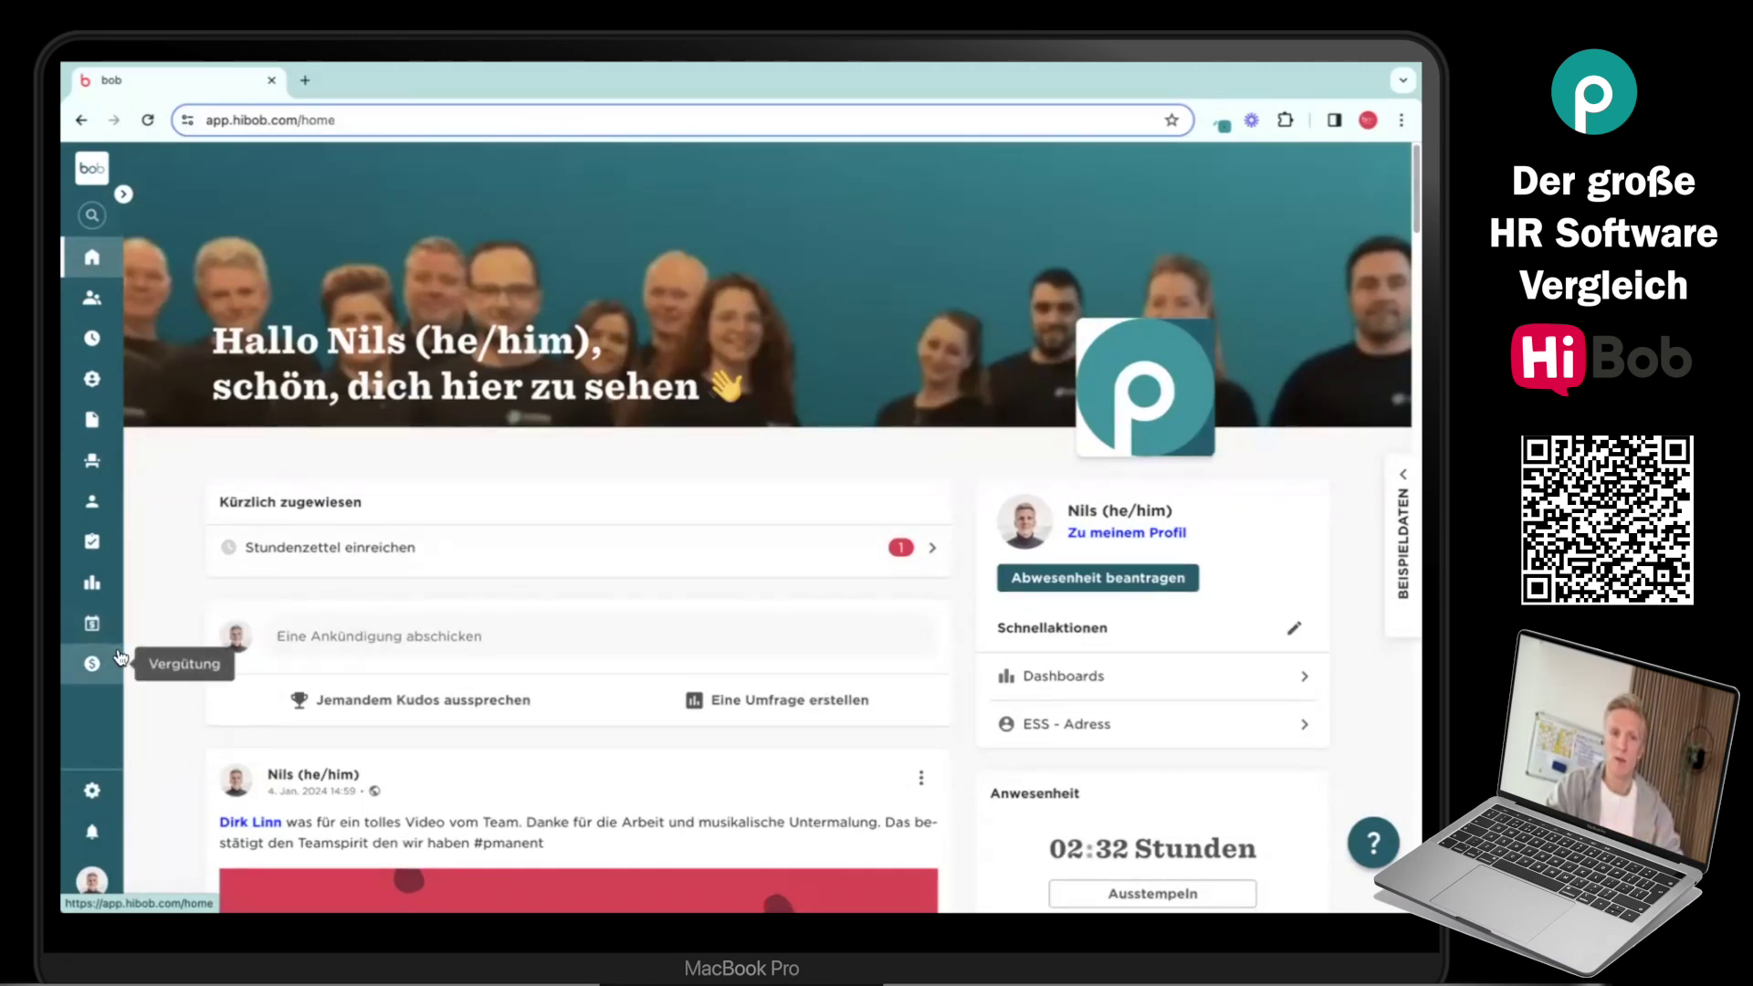
left_click(92, 881)
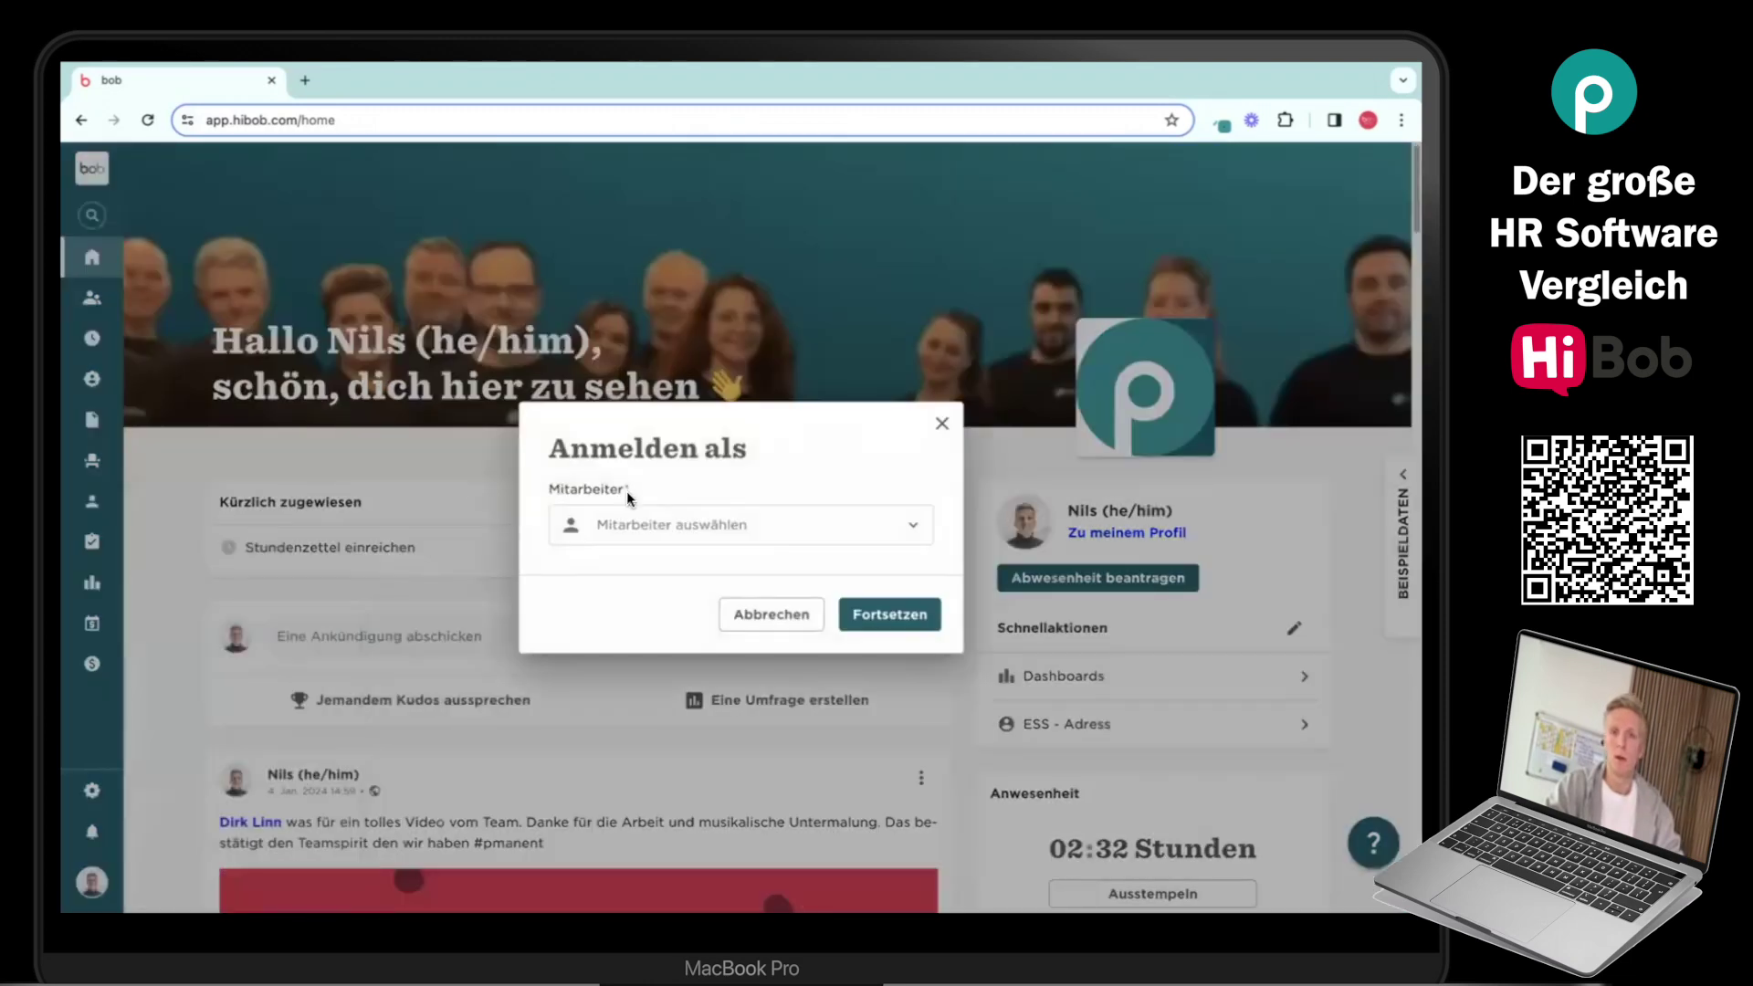
left_click(630, 518)
type("dirk")
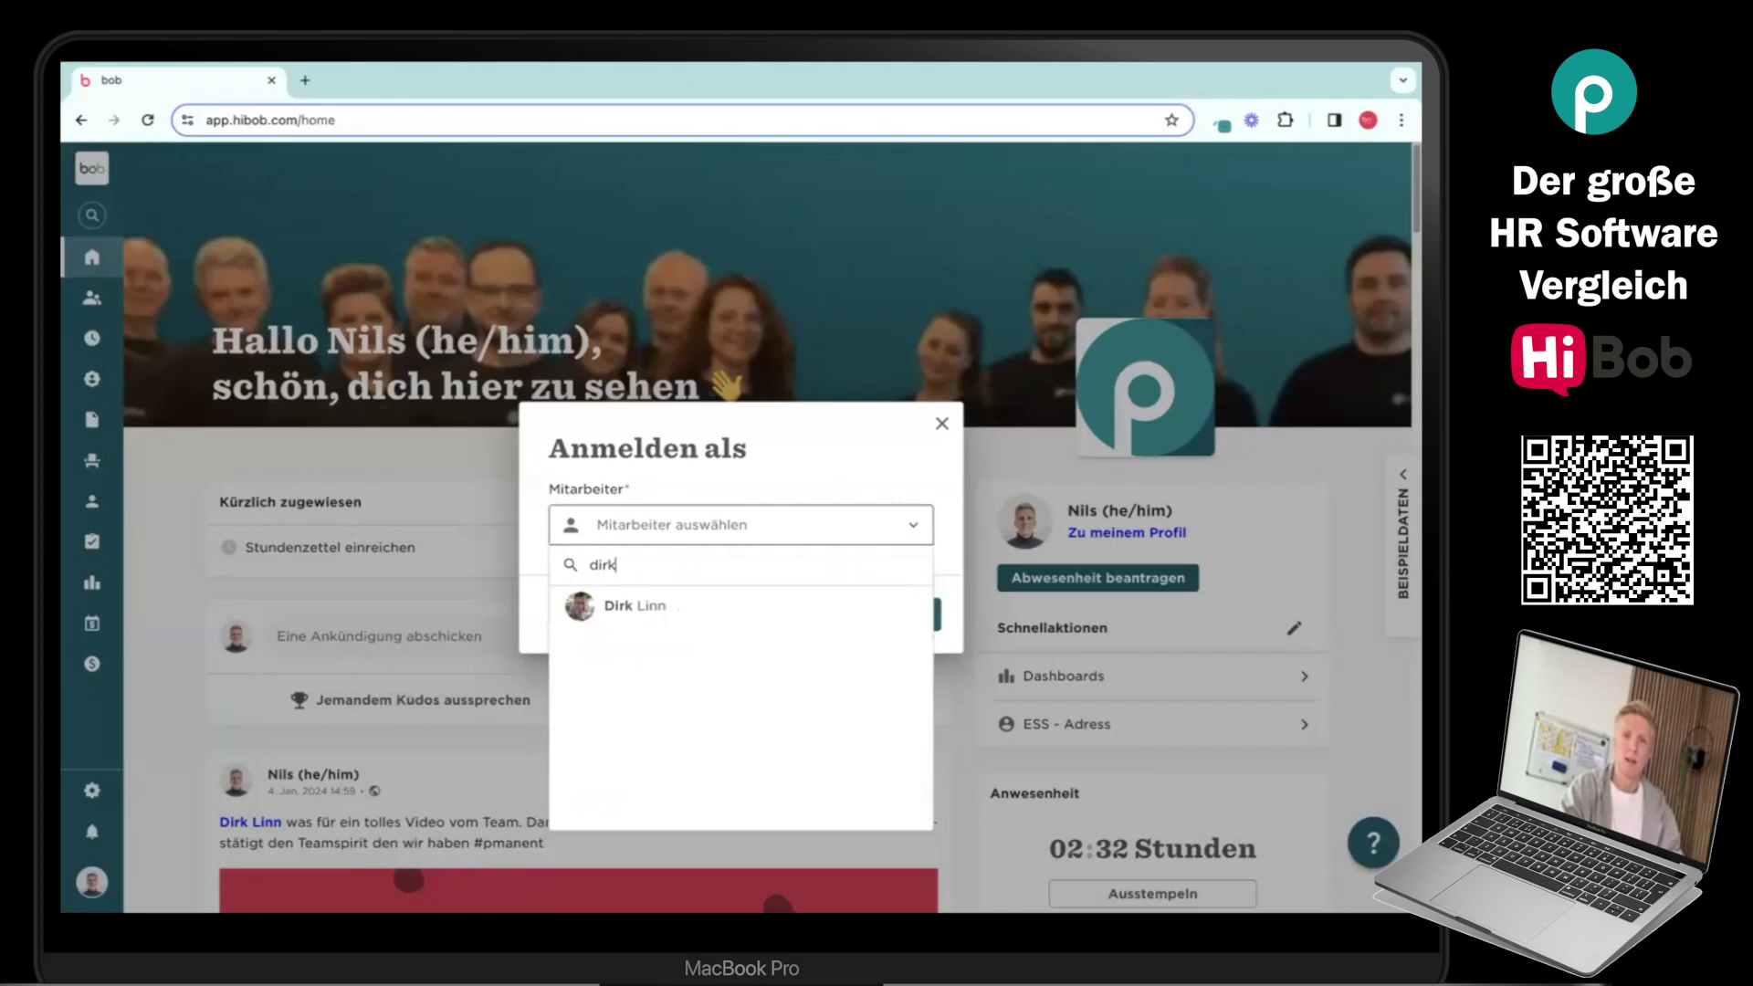
left_click(652, 602)
left_click(894, 610)
left_click(892, 612)
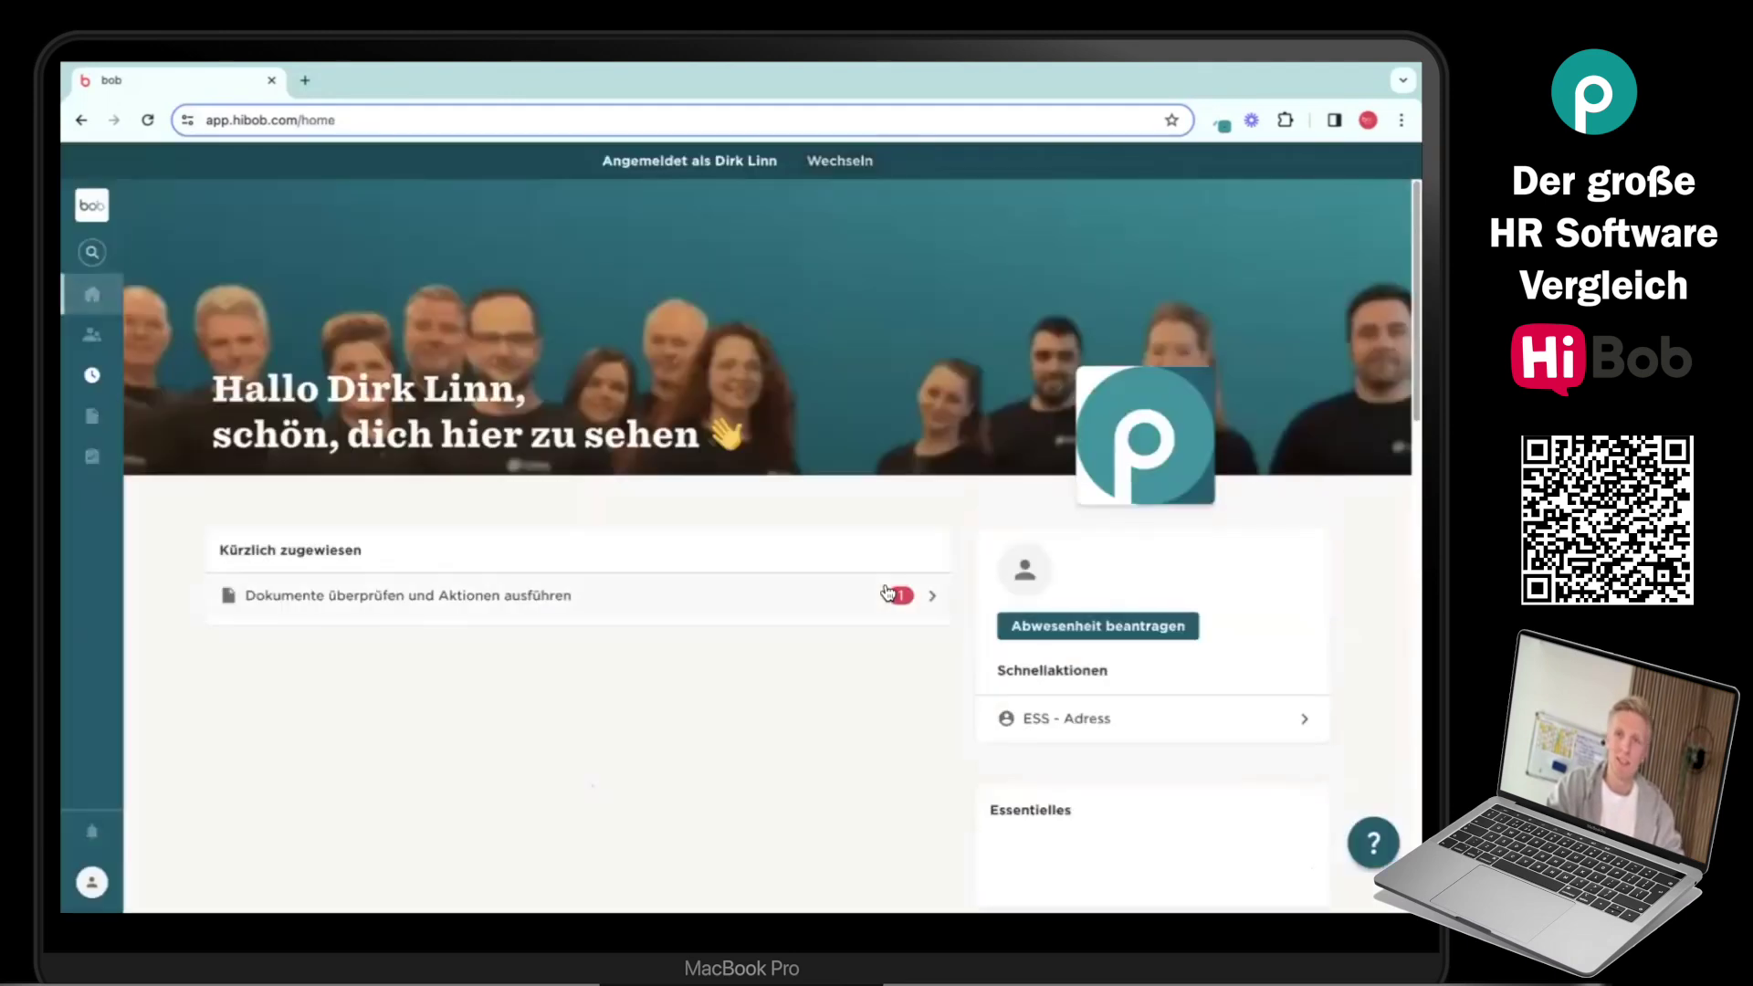
Look through the home page as the impersonated employee sees it and switch back to the original account.
scroll(922, 606, "down", 3)
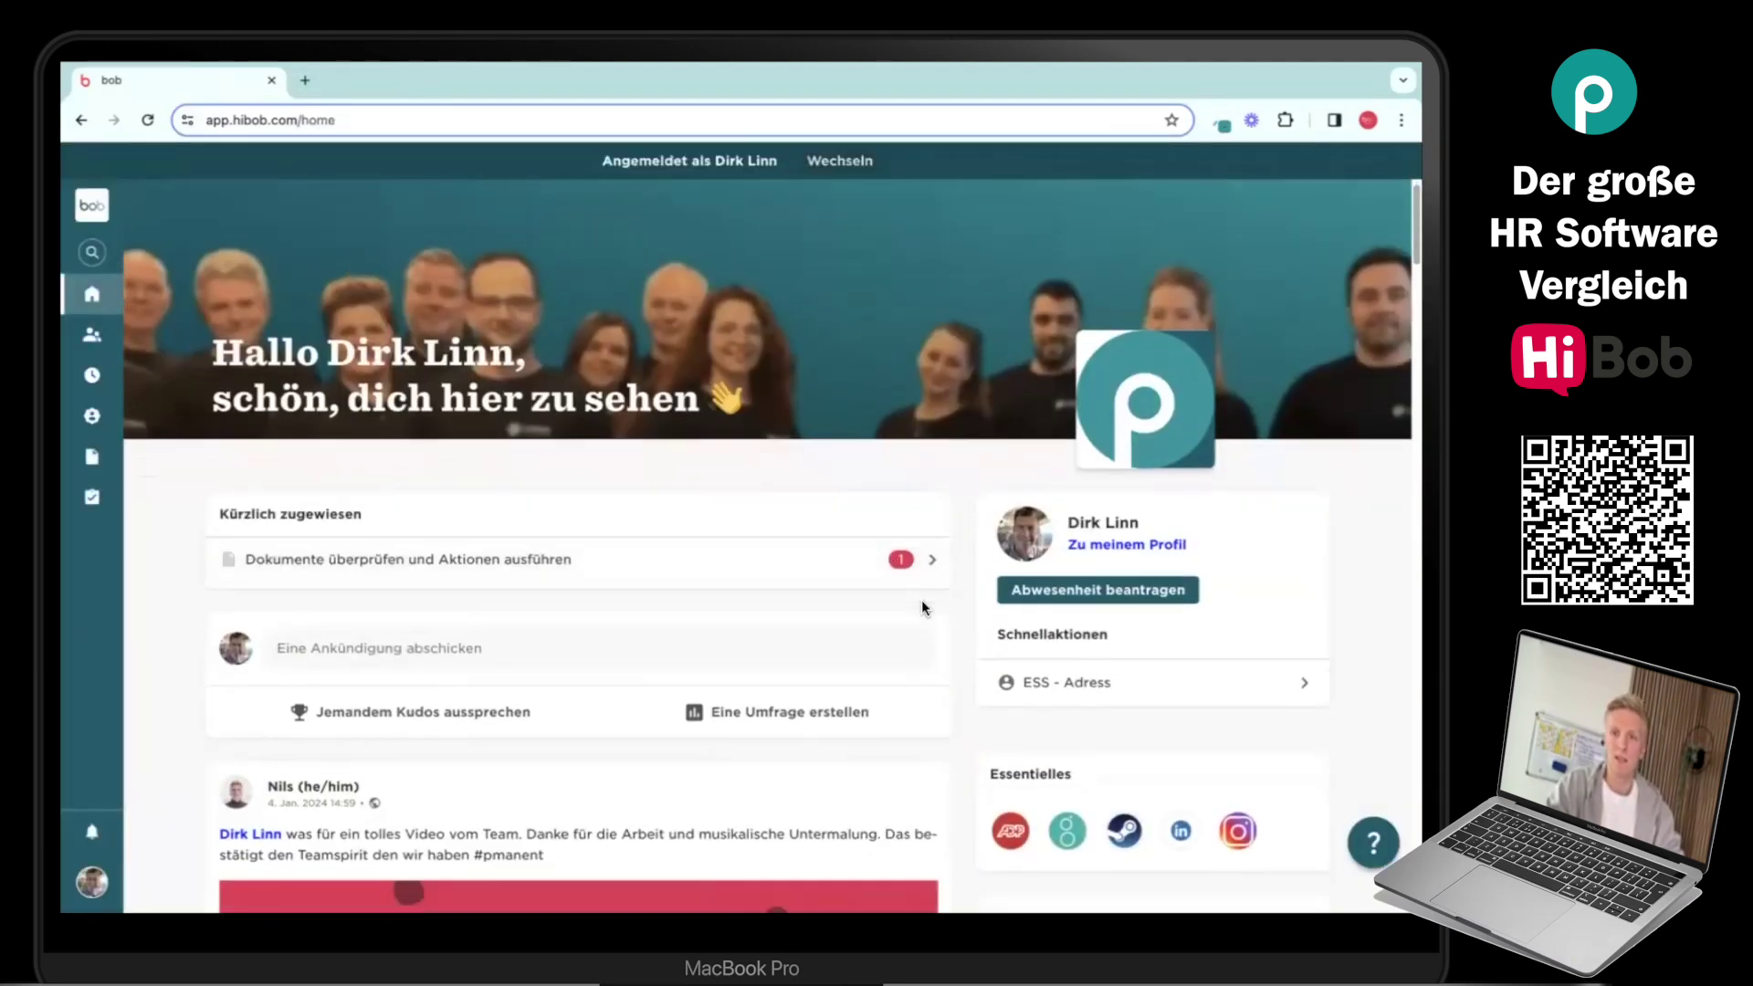
scroll(926, 606, "down", 5)
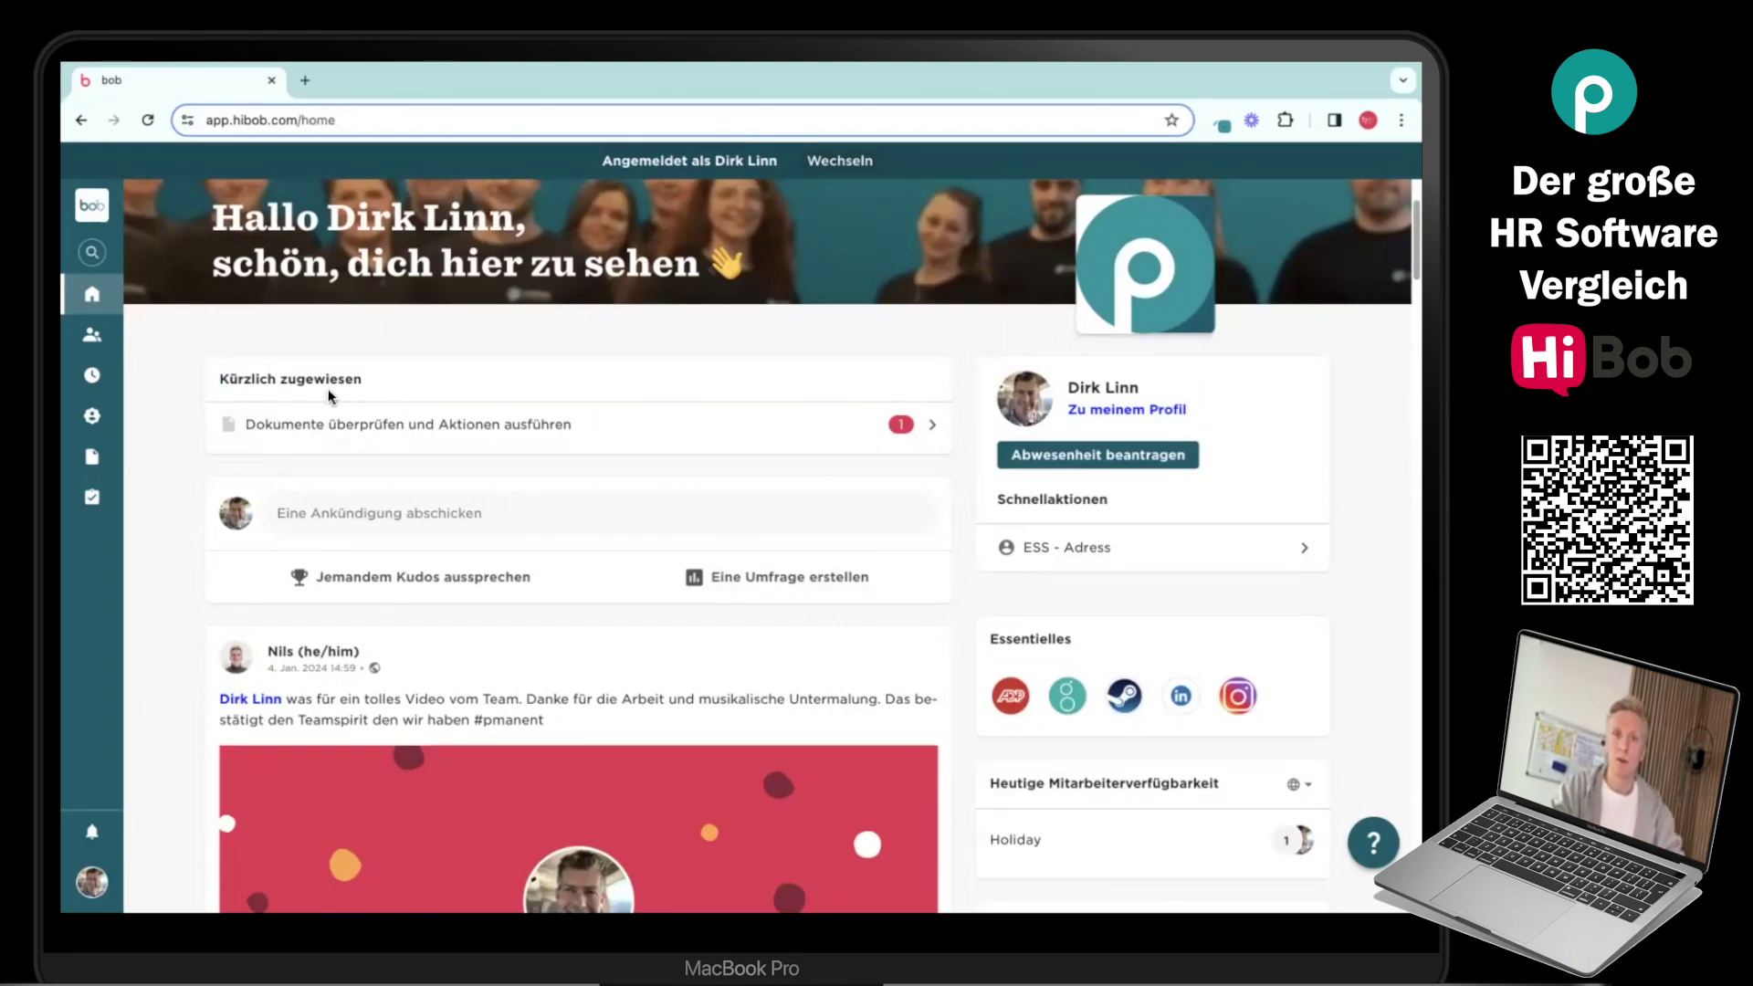
left_click(837, 160)
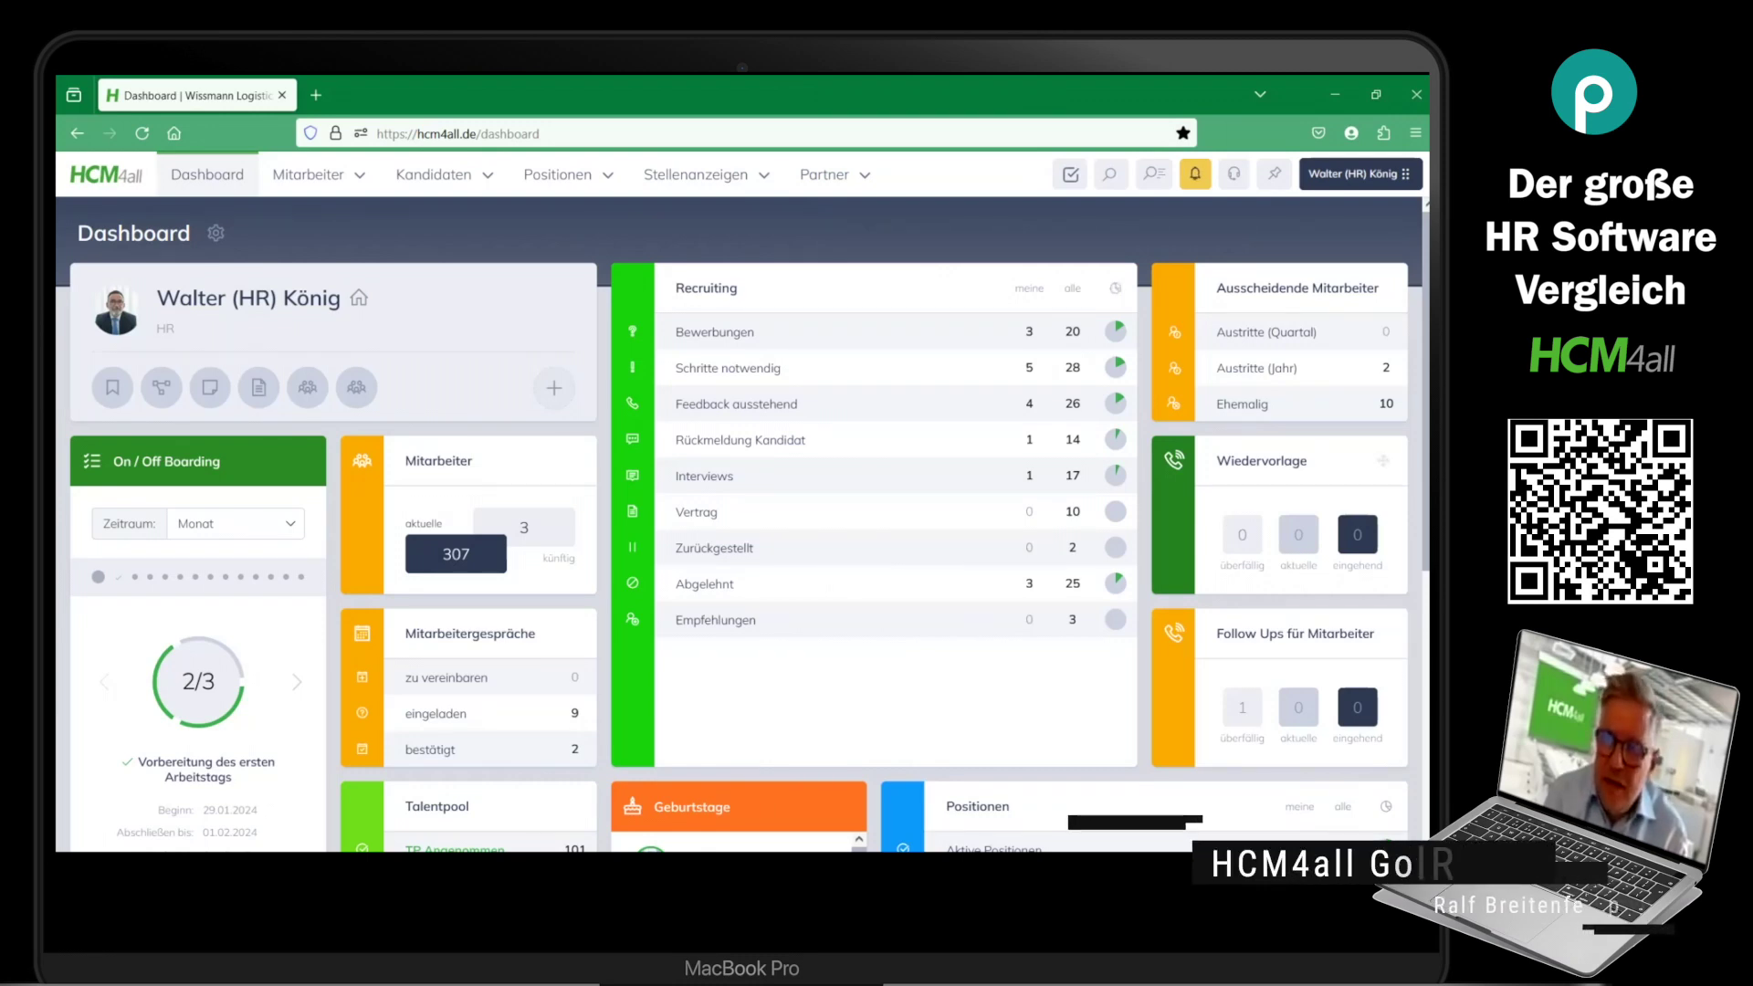
Switch to HCM4all, open the company's Bereiche in the Grundeinstellungen, and highlight the Finanzen & Controlling department and its supervisor.
left_click(1359, 173)
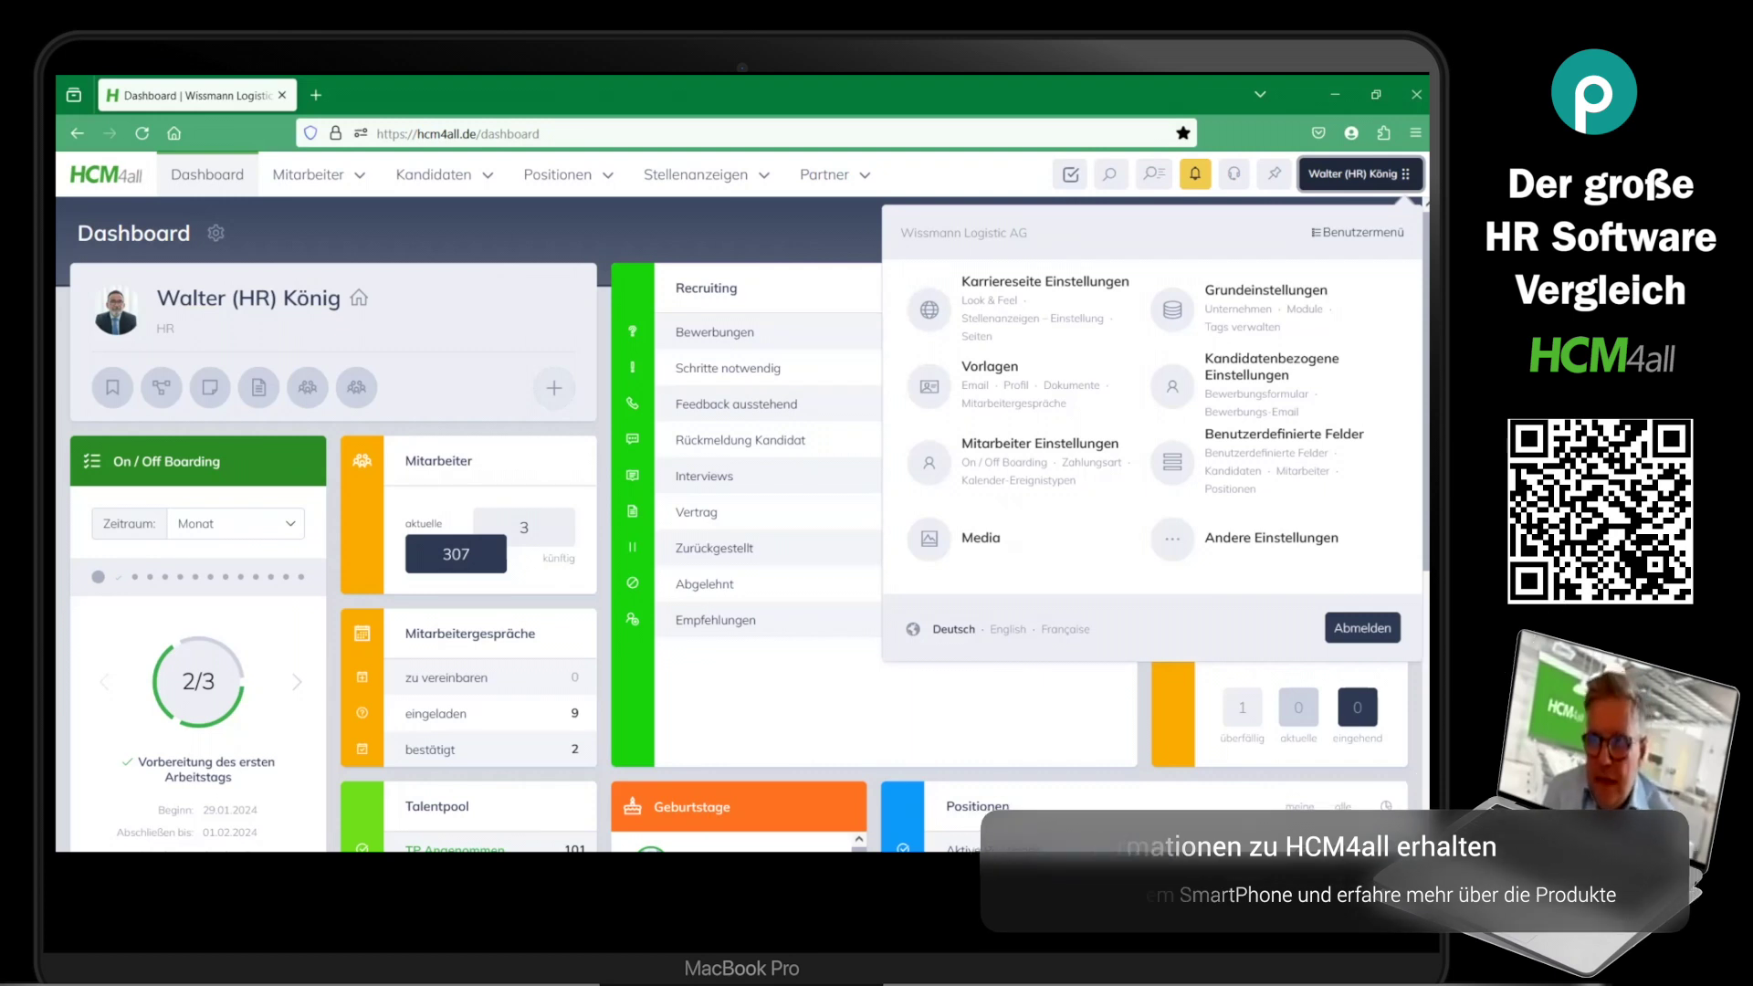
left_click(1360, 173)
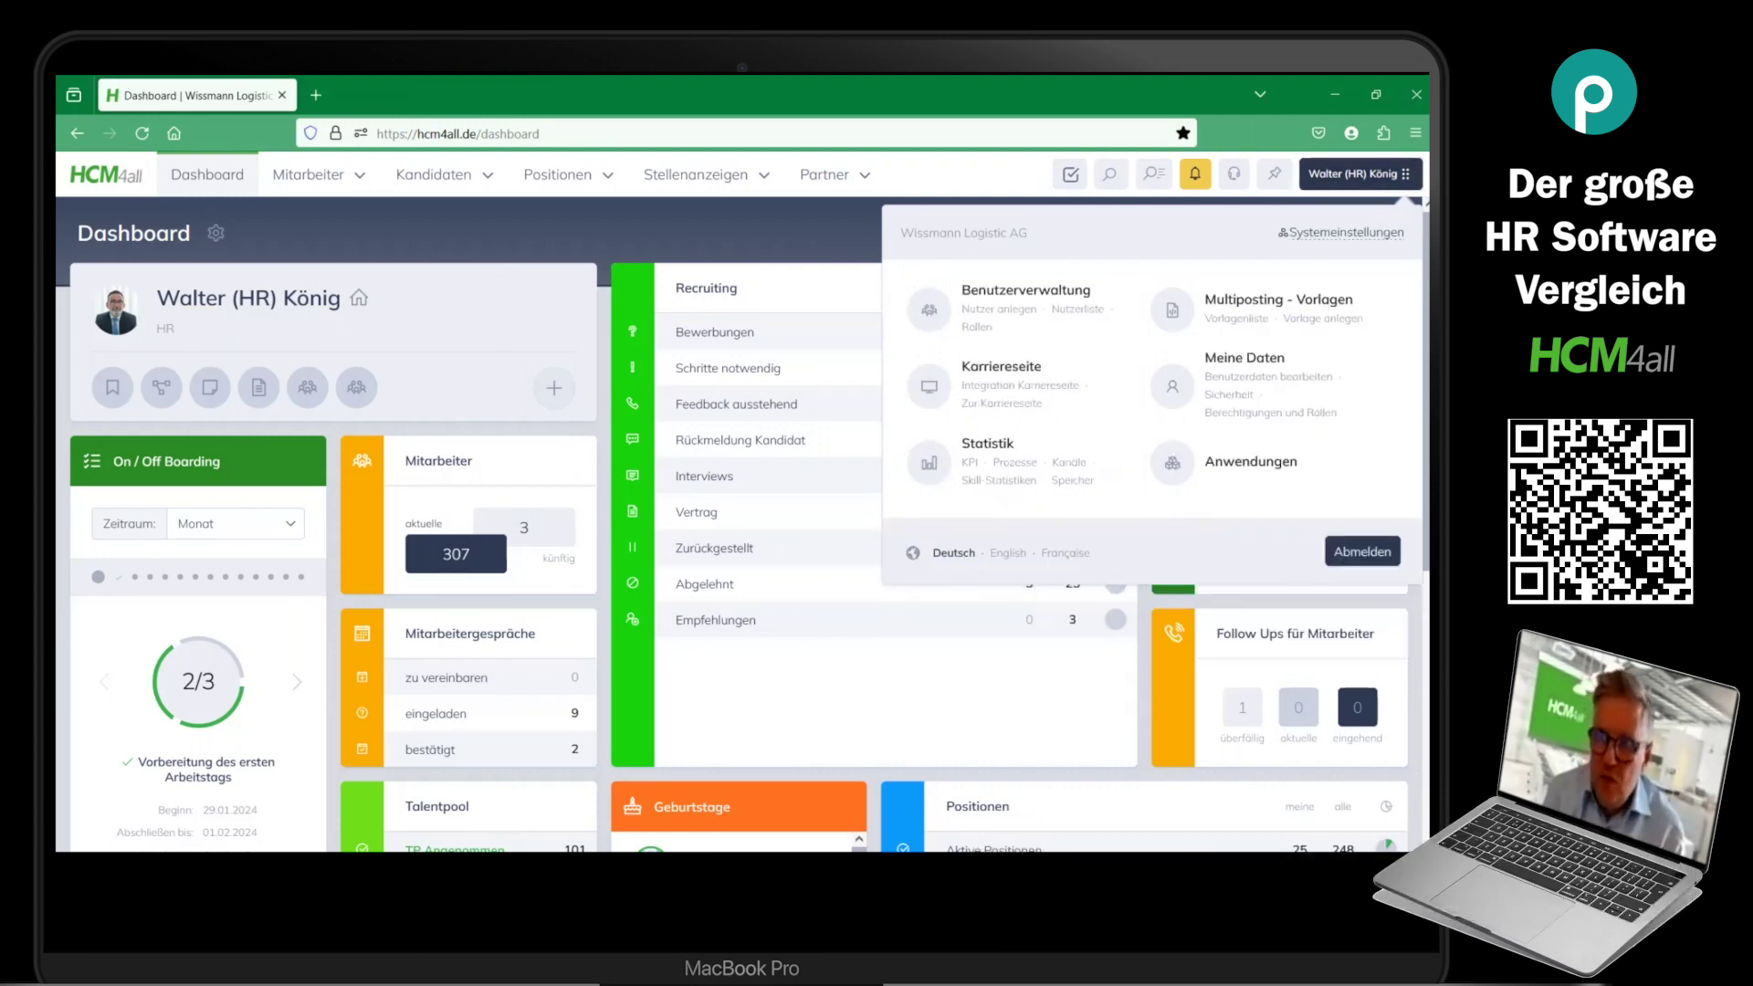
left_click(1340, 232)
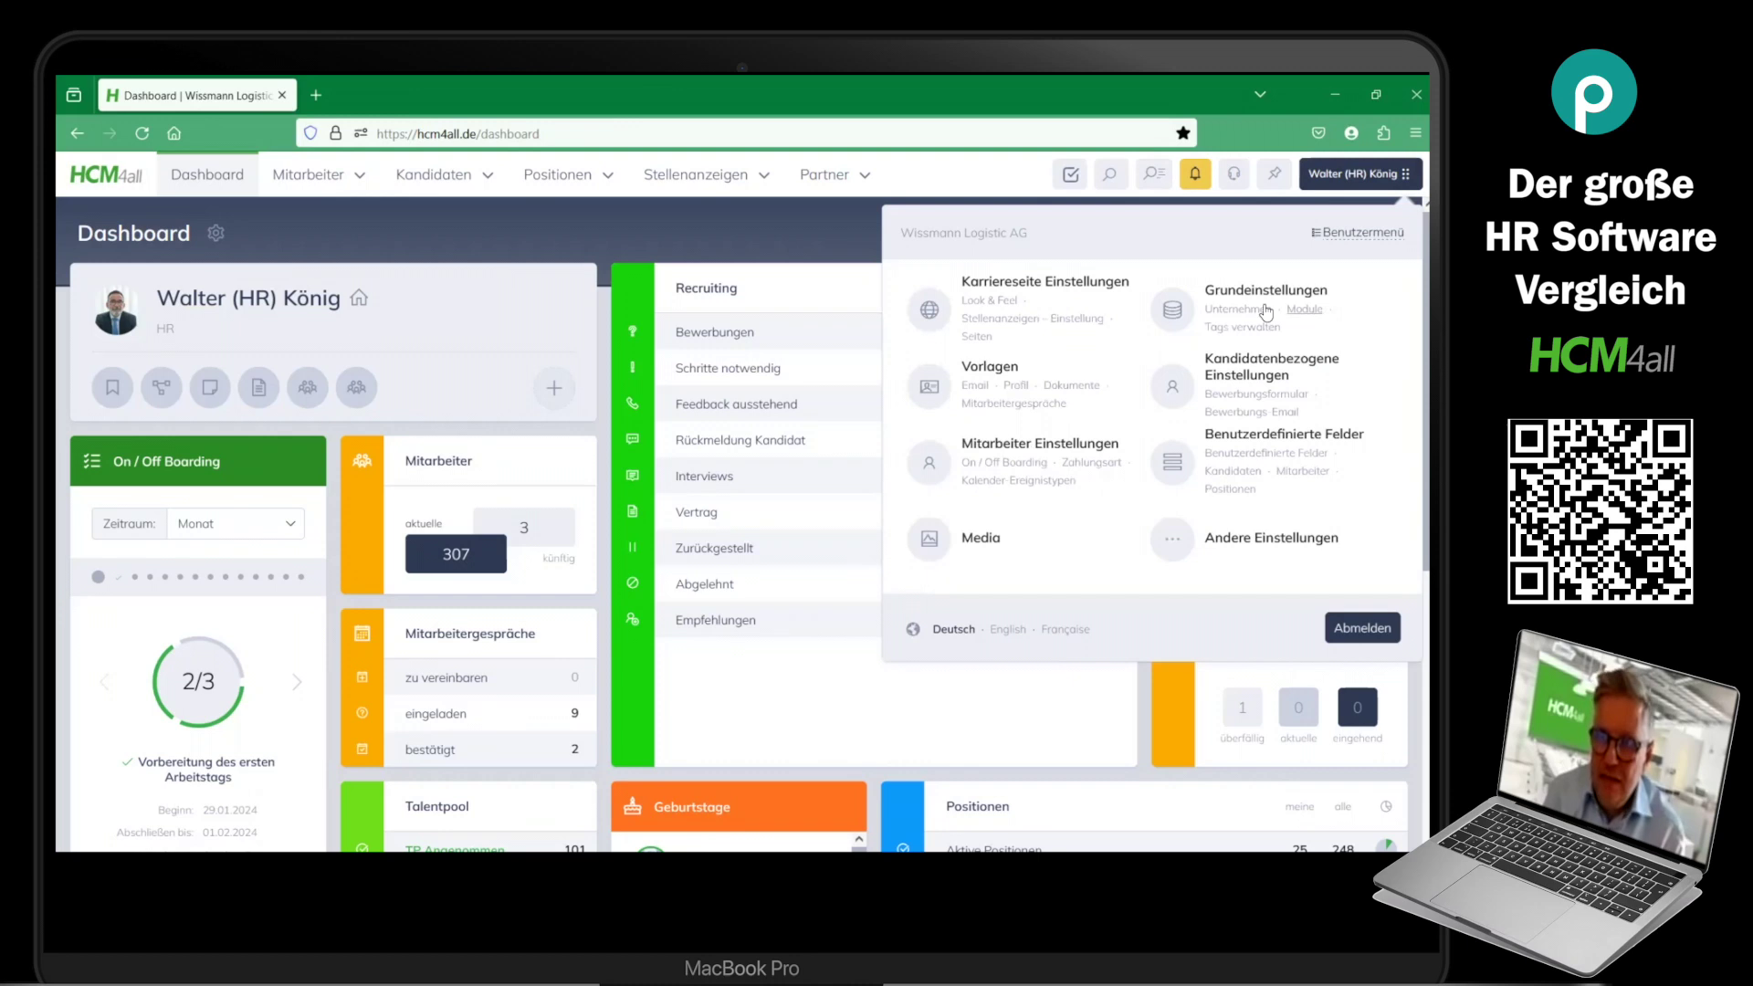
left_click(1303, 312)
left_click(1382, 404)
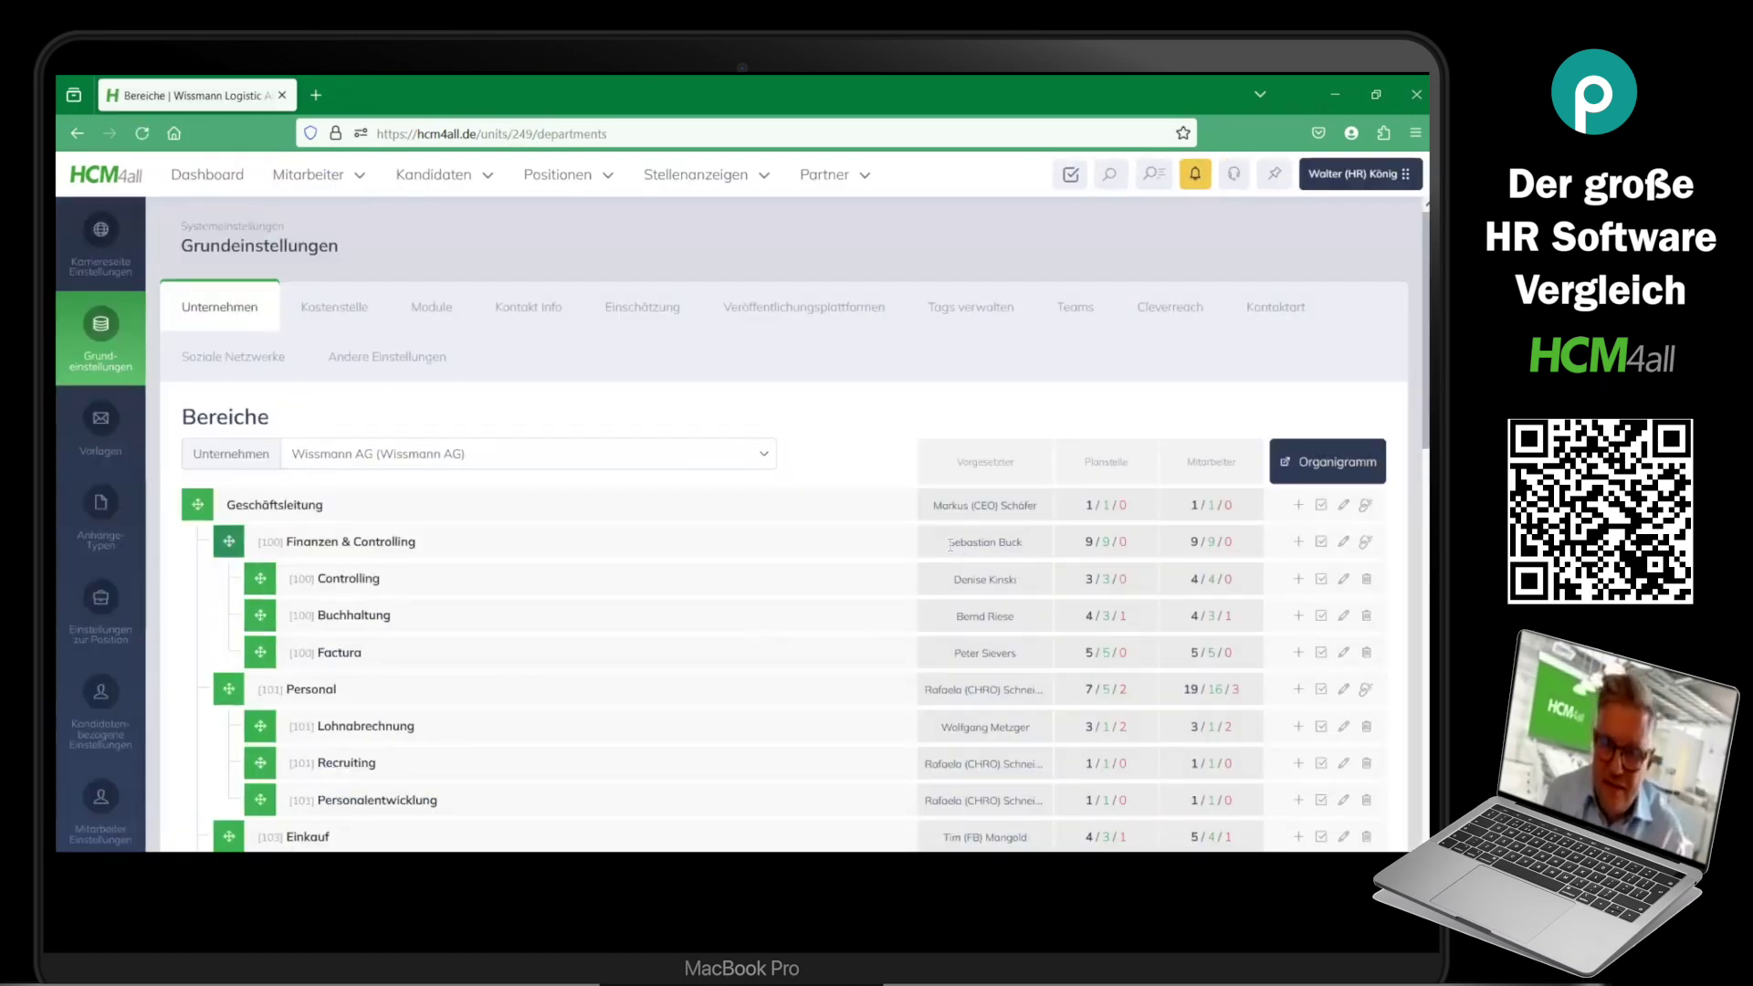
left_click_drag(1024, 542, 929, 548)
left_click_drag(456, 559, 281, 546)
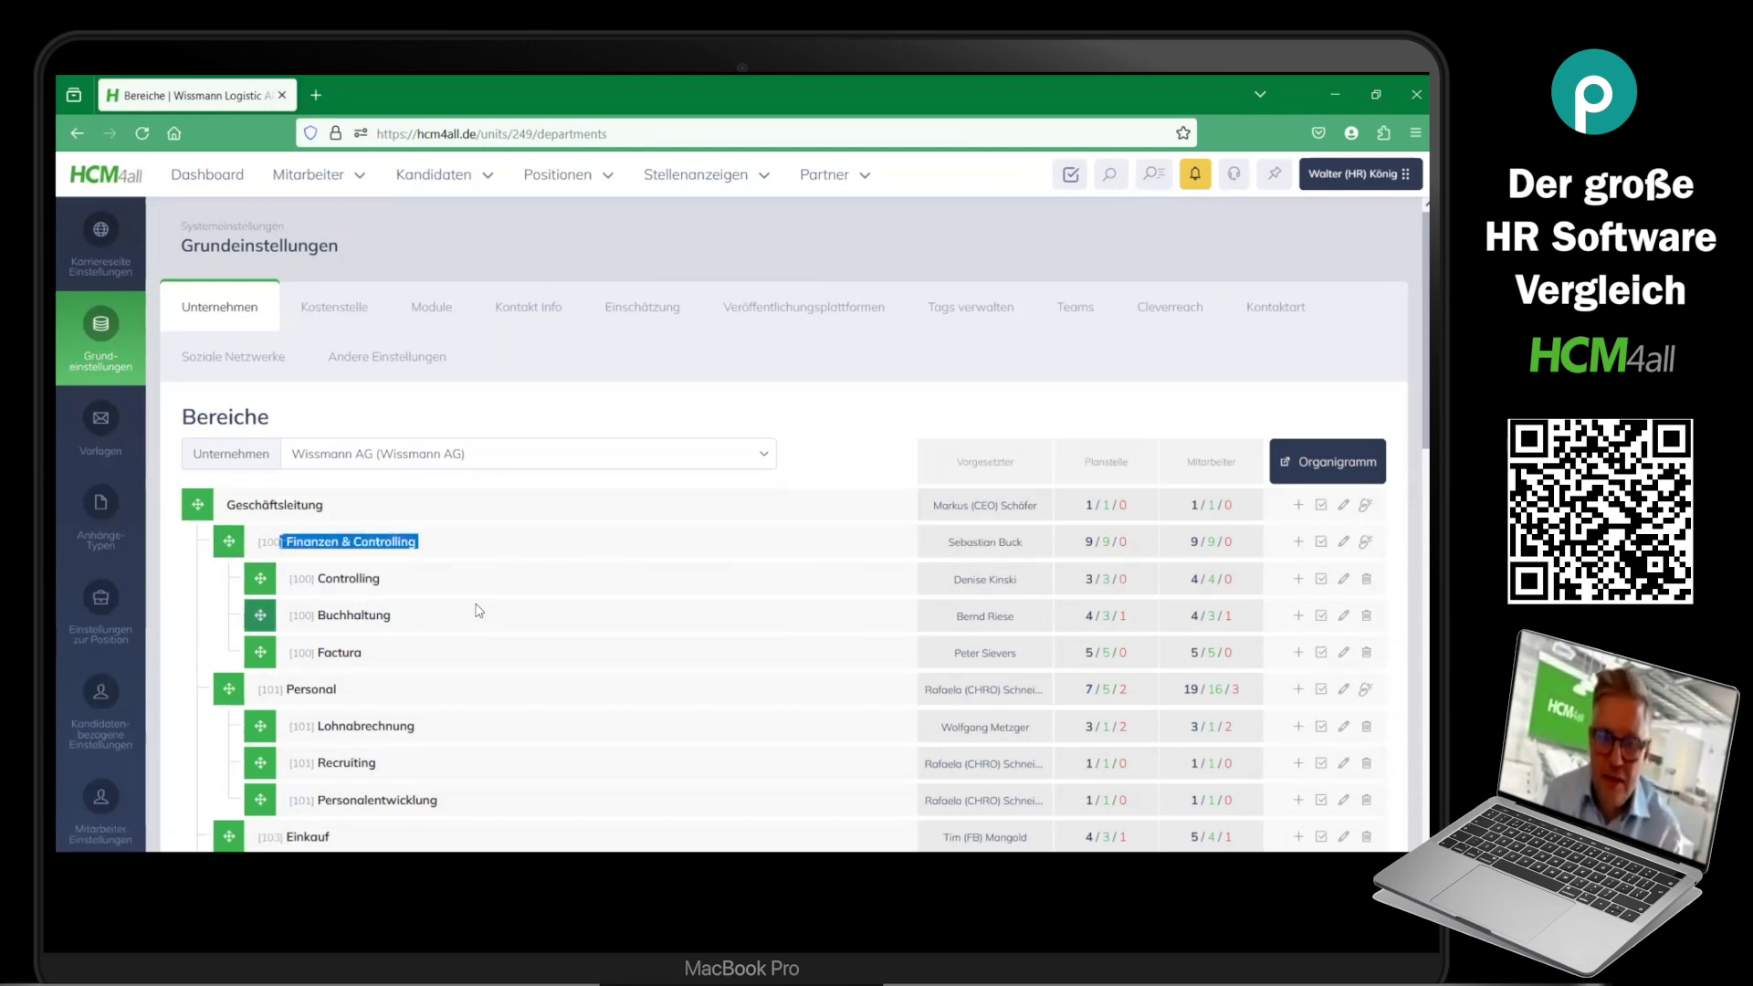